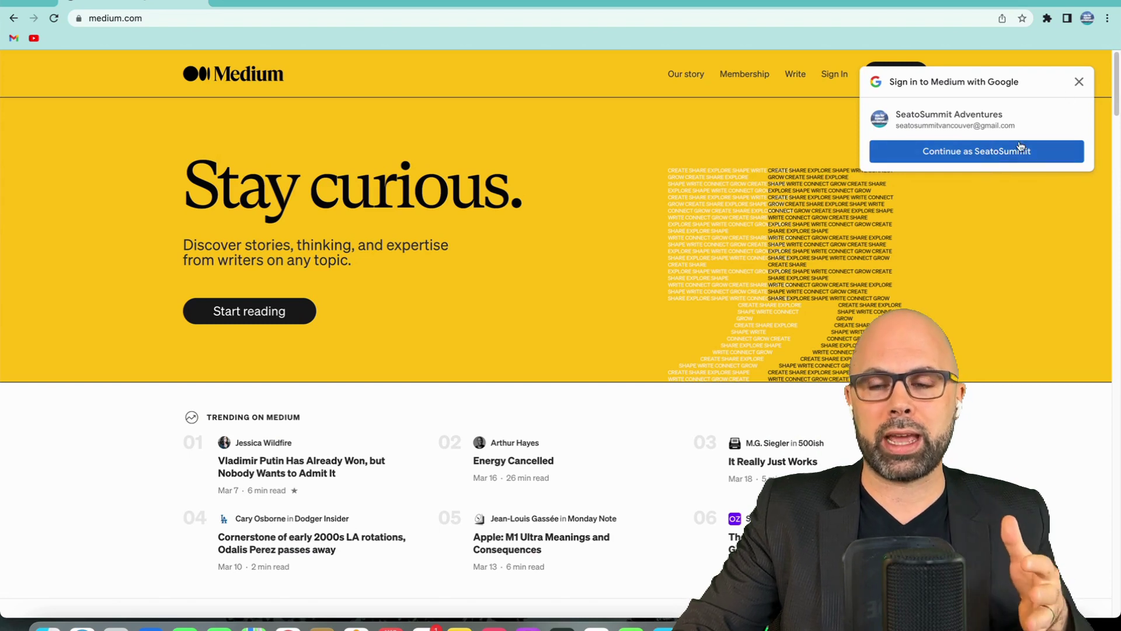
Dismiss the Google sign-in suggestion and open the Join Medium sign-up dialog via Get started.
{"action": "left_click", "coordinate": [1080, 83]}
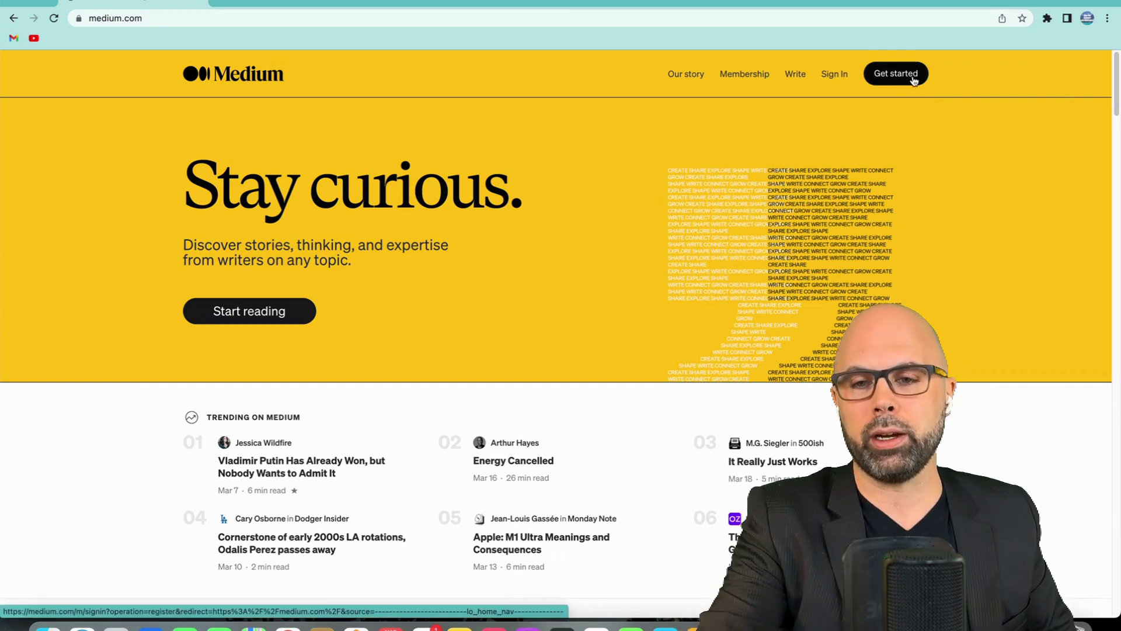
{"action": "scroll", "coordinate": [914, 80], "scroll_direction": "up", "scroll_amount": 5}
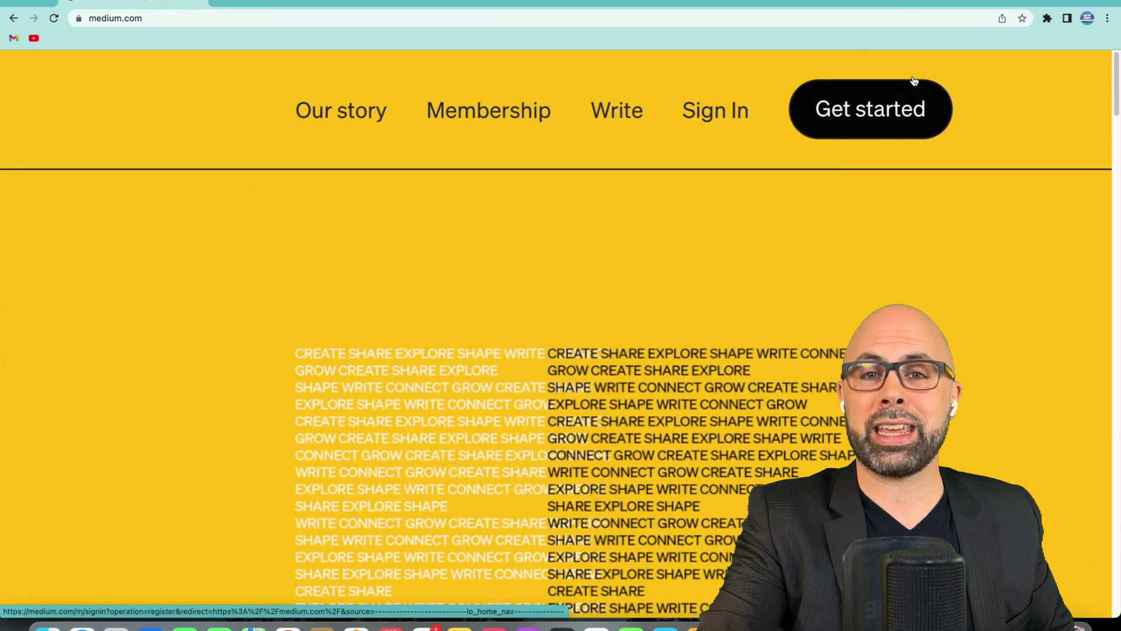
{"action": "scroll", "coordinate": [914, 80], "scroll_direction": "down", "scroll_amount": 5}
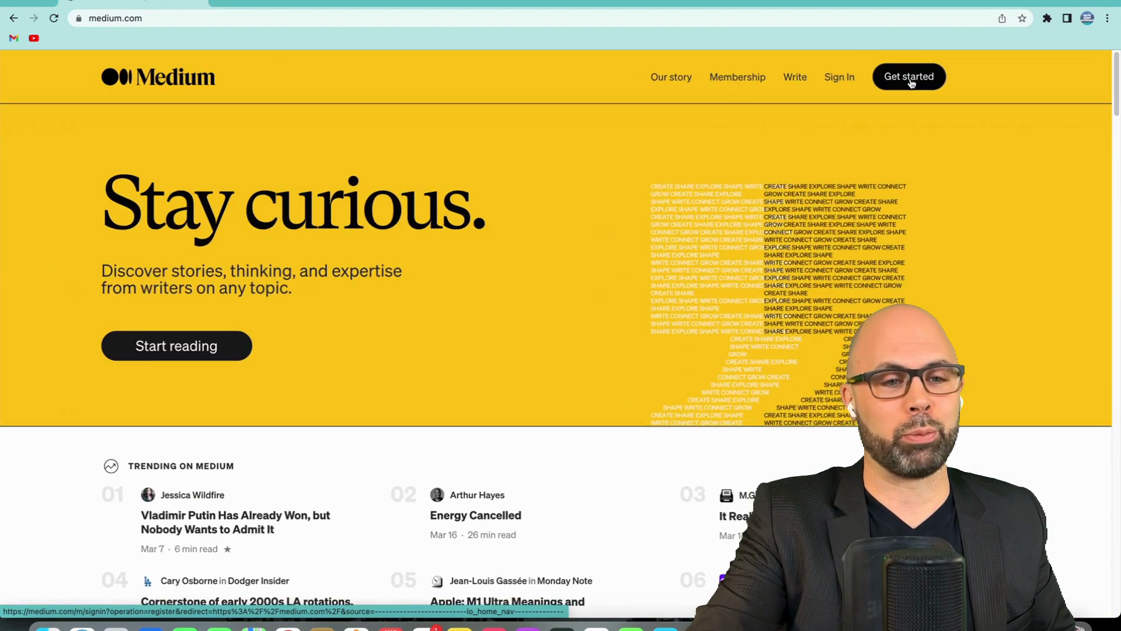
{"action": "left_click", "coordinate": [909, 79]}
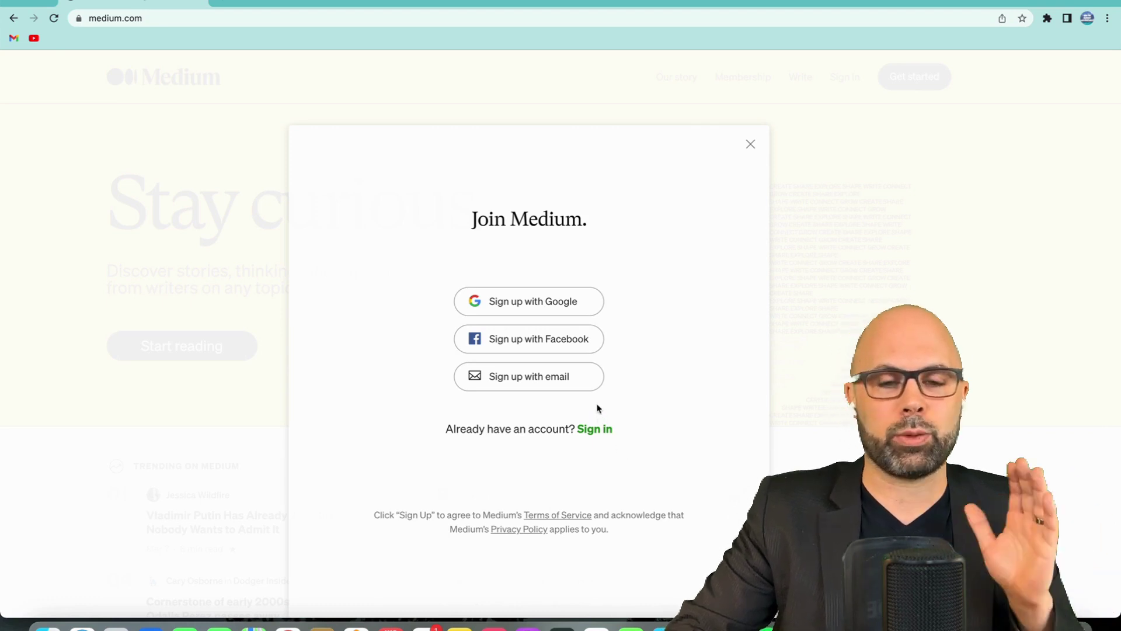
Sign up with Google and replace the suggested full name with your own name.
{"action": "left_click", "coordinate": [541, 303]}
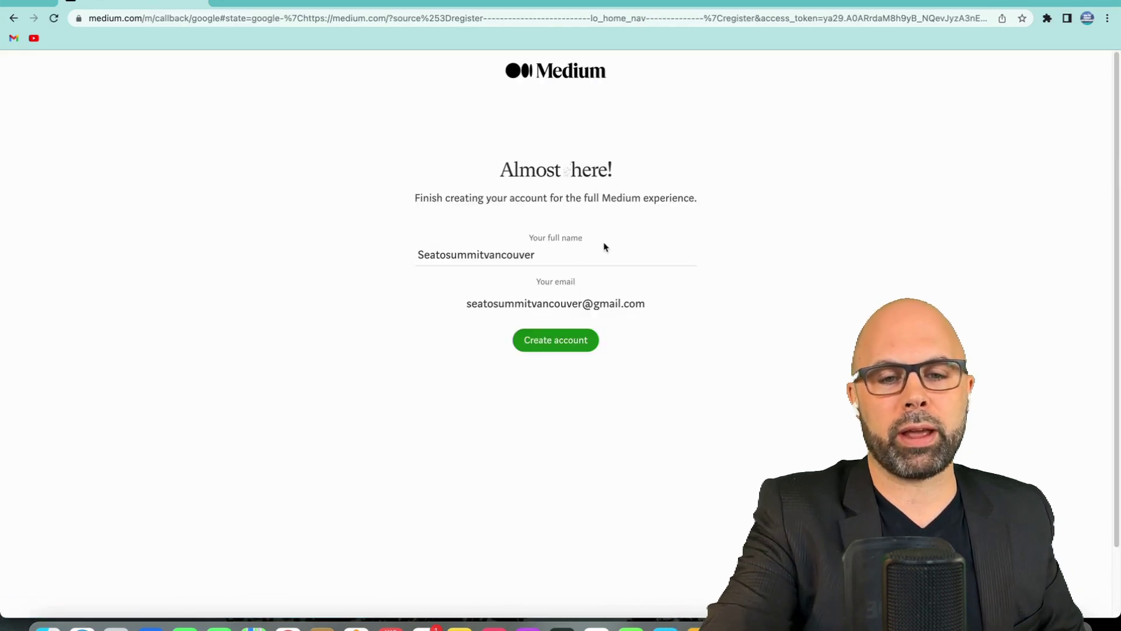
{"action": "scroll", "coordinate": [604, 246], "scroll_direction": "up", "scroll_amount": 5}
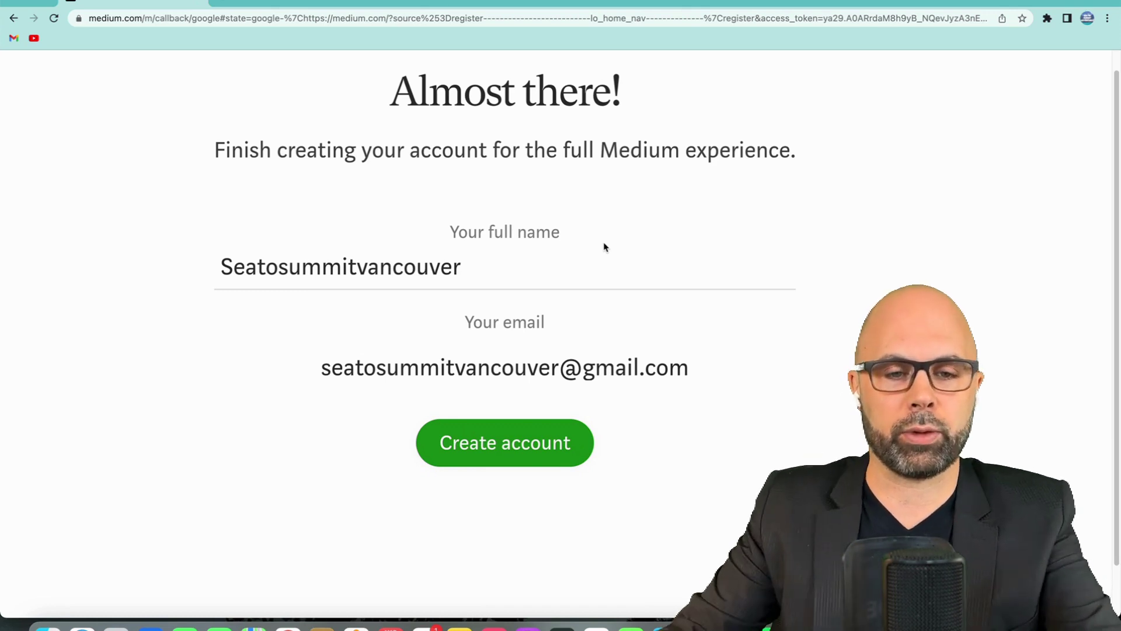
{"action": "double_click", "coordinate": [545, 279]}
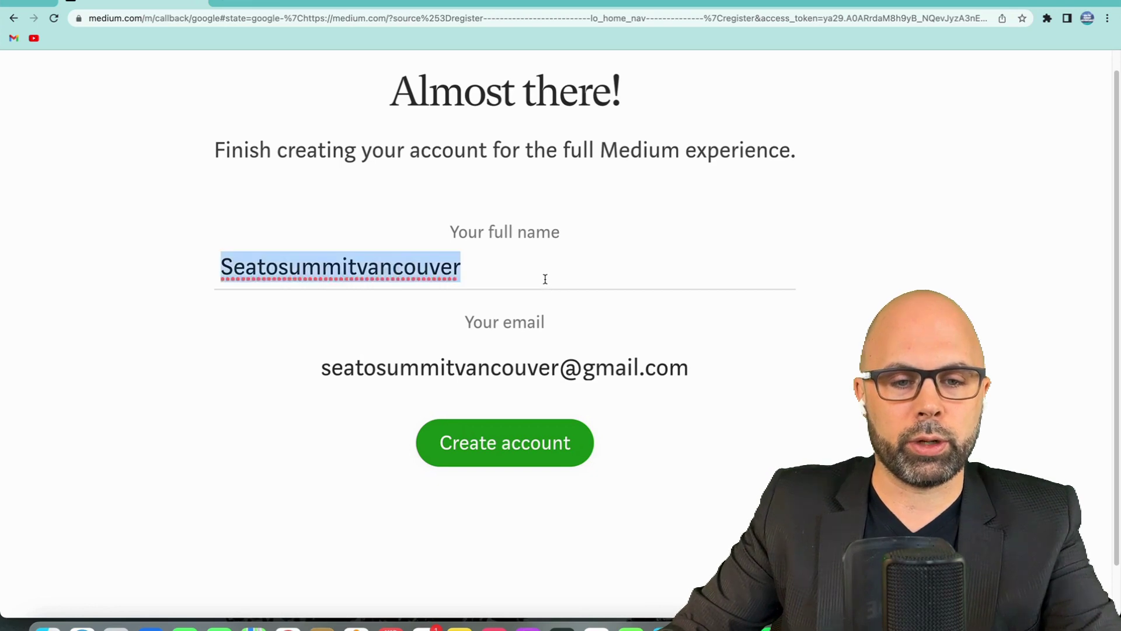
{"action": "type", "text": "Tim Cavey"}
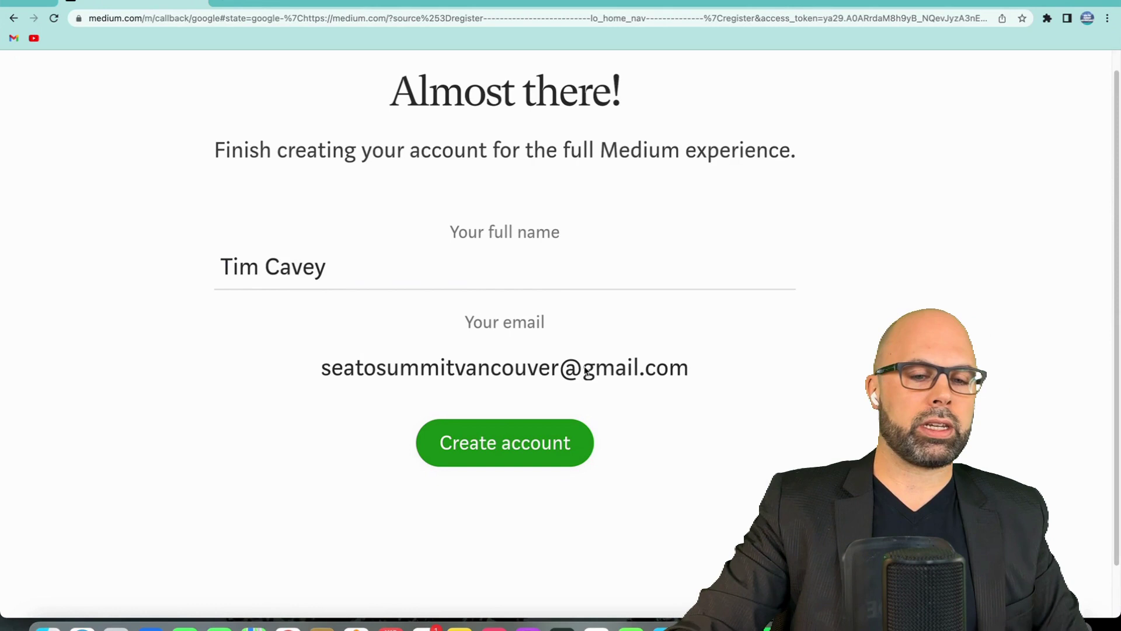
Create the account, then dismiss the welcome promotion and the recommendations tip.
{"action": "left_click", "coordinate": [498, 443]}
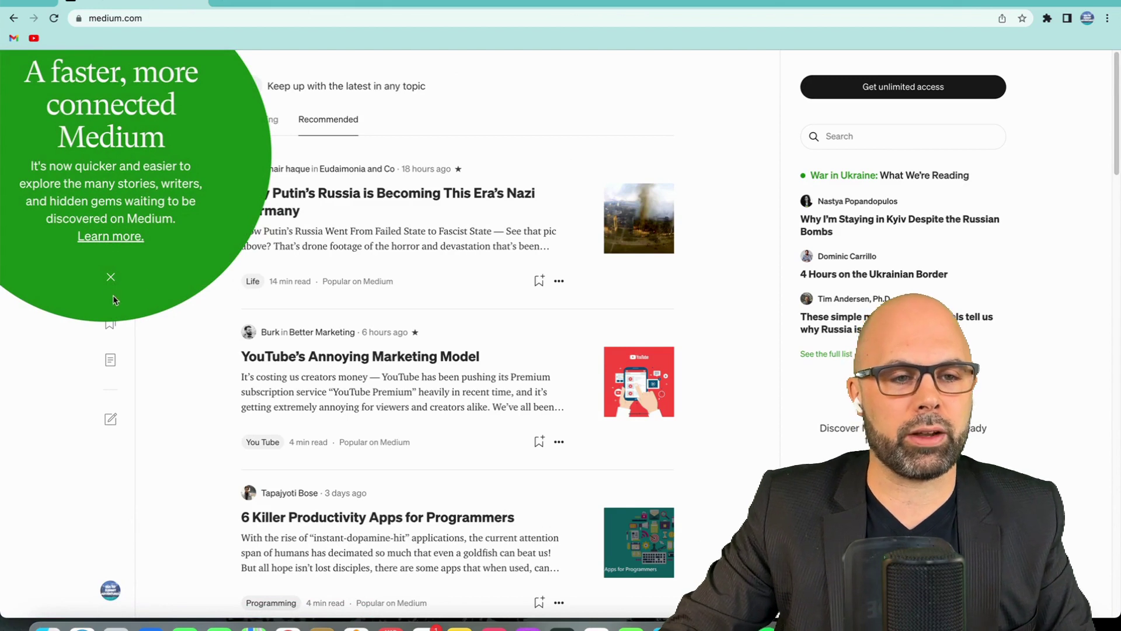
{"action": "left_click", "coordinate": [108, 284]}
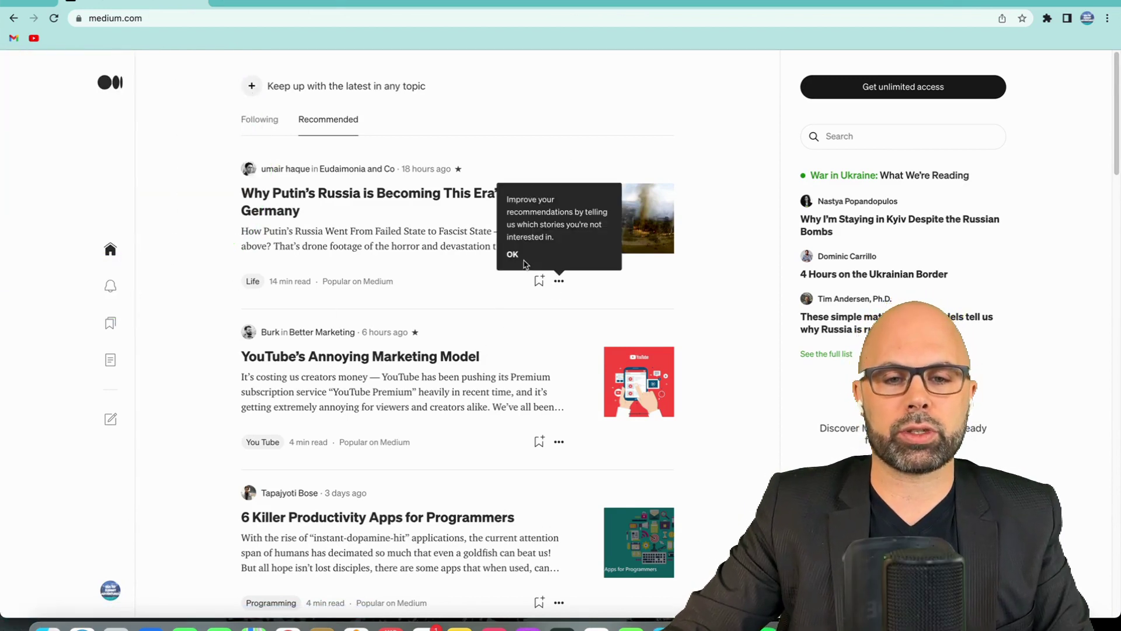
{"action": "scroll", "coordinate": [531, 224], "scroll_direction": "up", "scroll_amount": 5}
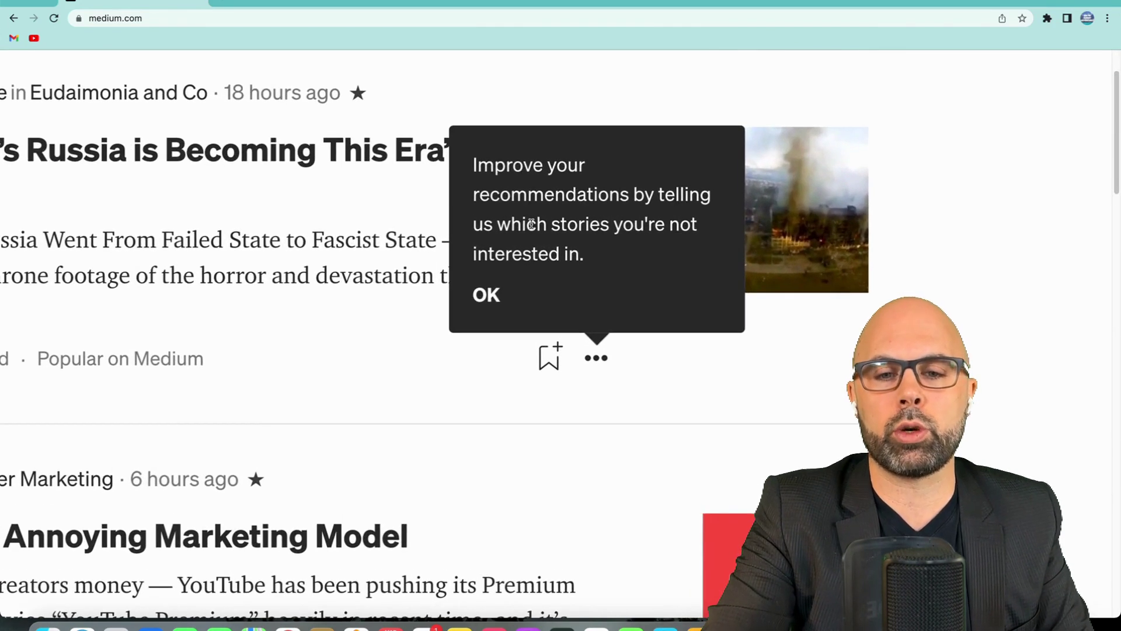
{"action": "scroll", "coordinate": [532, 223], "scroll_direction": "down", "scroll_amount": 5}
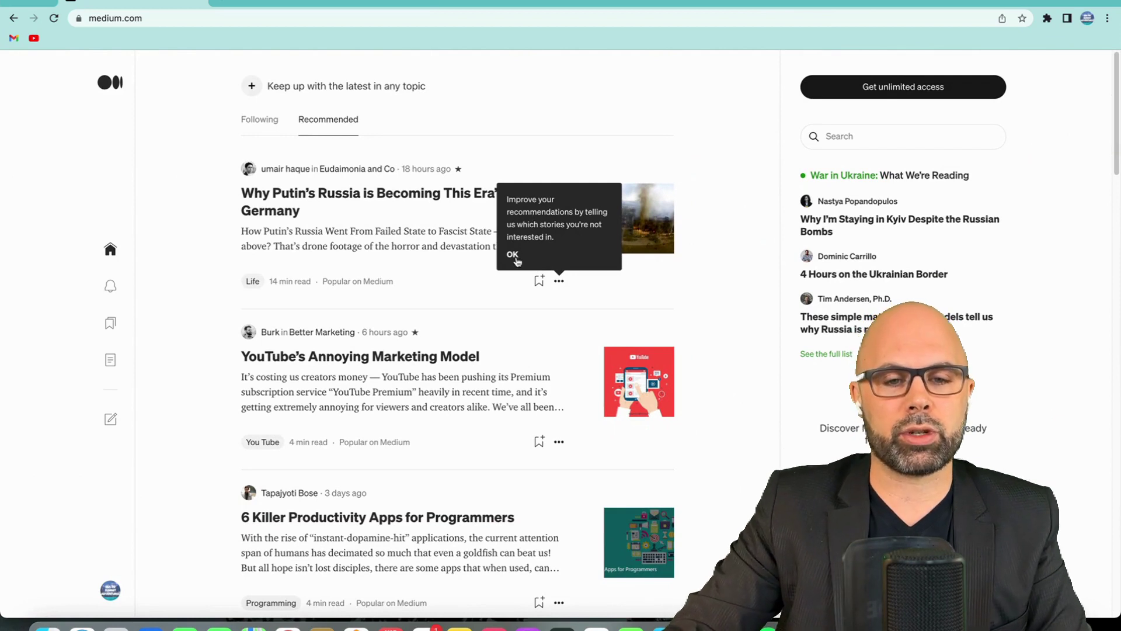
{"action": "left_click", "coordinate": [513, 255]}
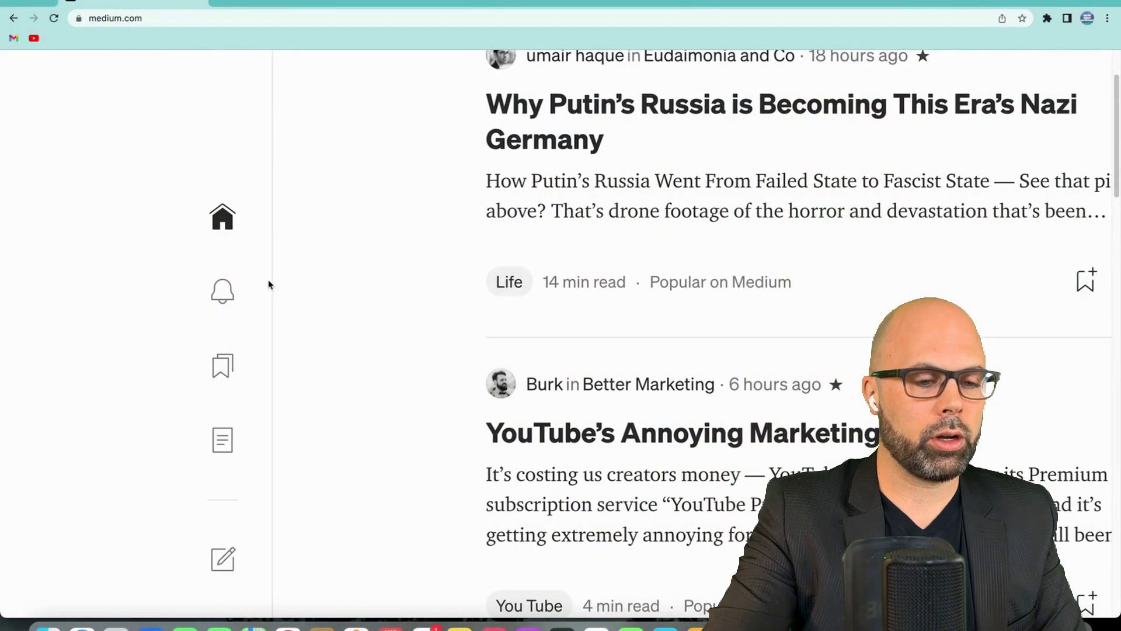
{"action": "scroll", "coordinate": [270, 285], "scroll_direction": "down", "scroll_amount": 3}
{"action": "scroll", "coordinate": [270, 285], "scroll_direction": "down", "scroll_amount": 1}
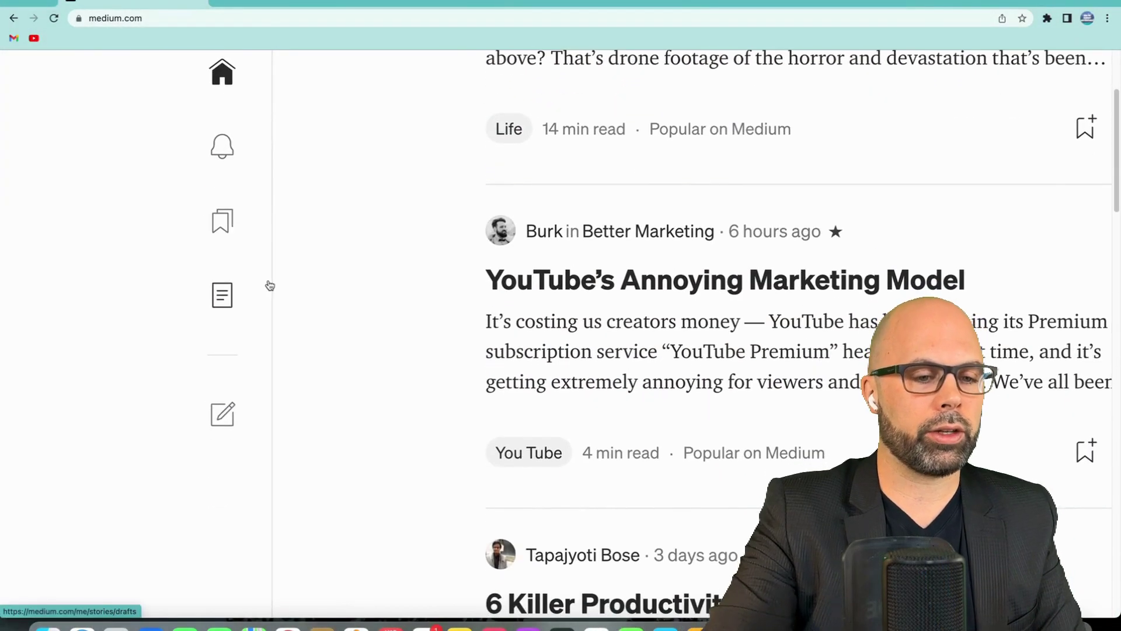
Start a new story 'Demonstration Post' with the line 'Let me write some amazing things.' and a new paragraph.
{"action": "left_click", "coordinate": [227, 418]}
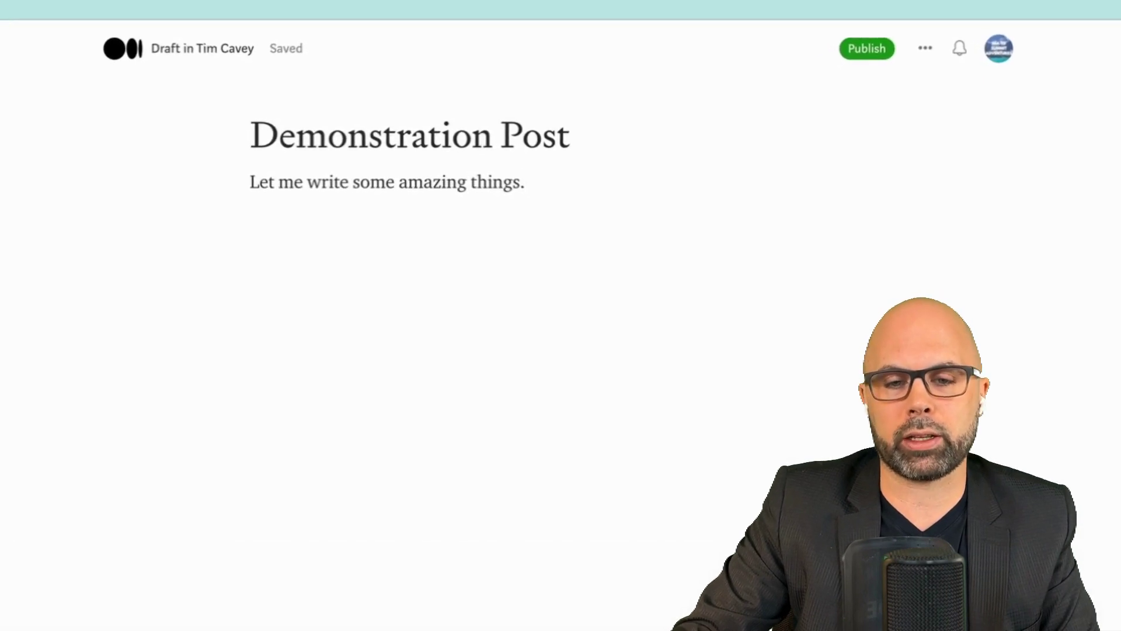
{"action": "key", "text": "Return"}
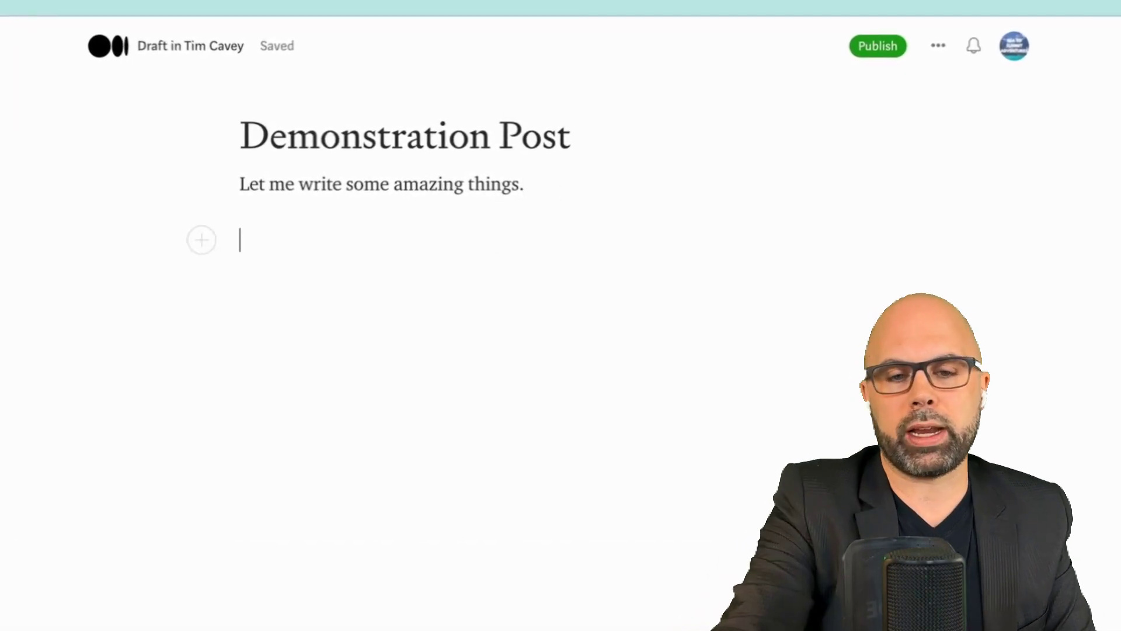
Insert the Unsplash photo of students around laptops, found by searching 'education'.
{"action": "left_click", "coordinate": [193, 243]}
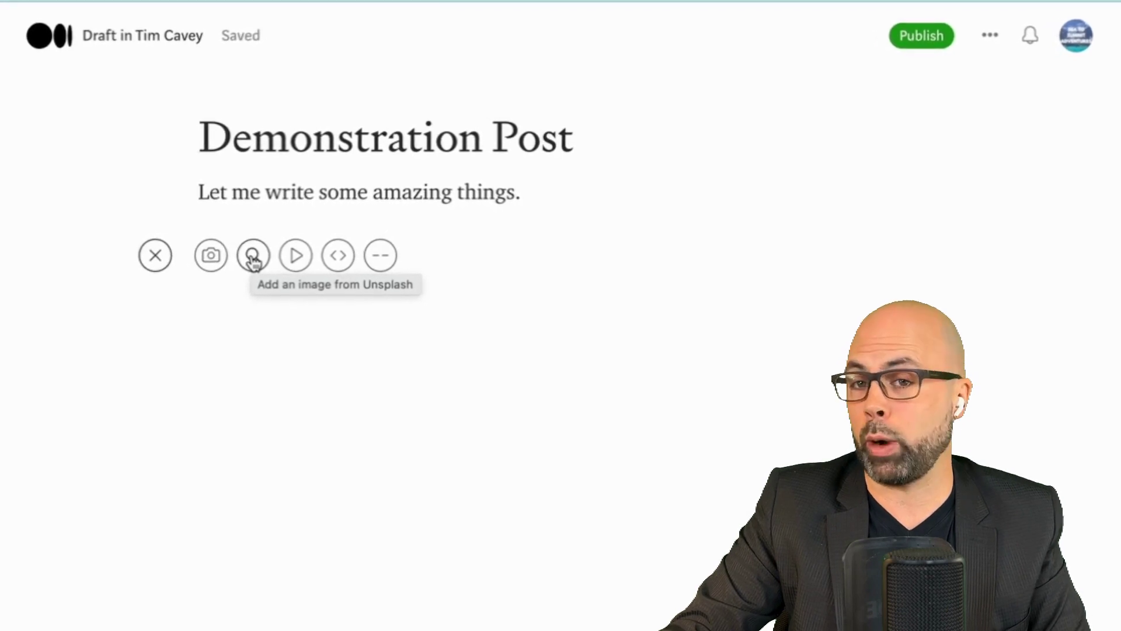
{"action": "left_click", "coordinate": [251, 260]}
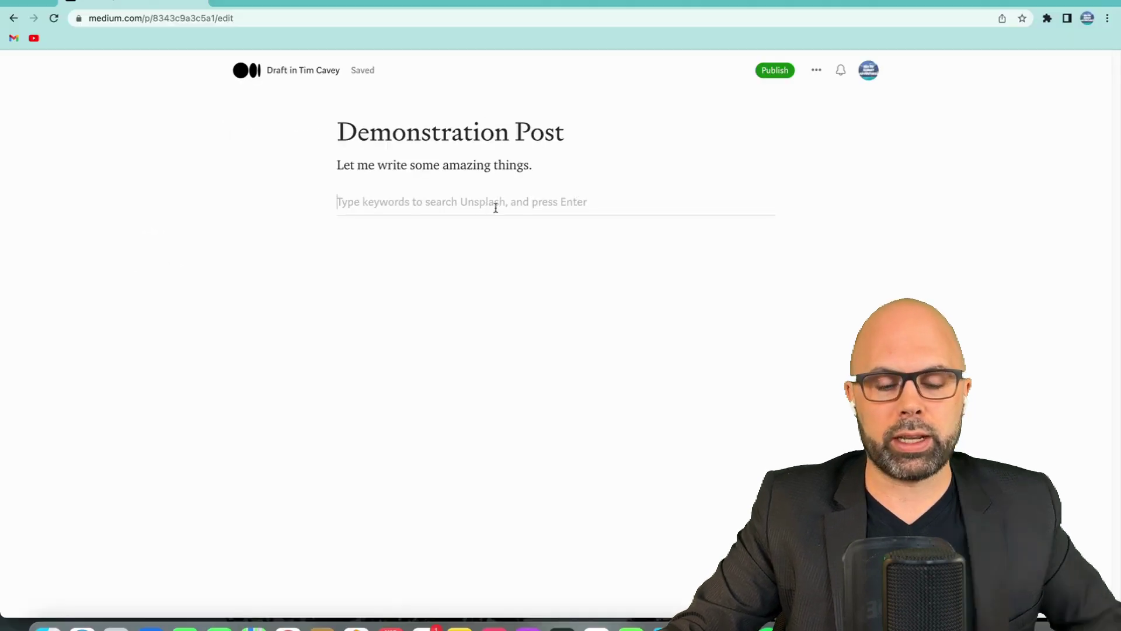
{"action": "type", "text": "education"}
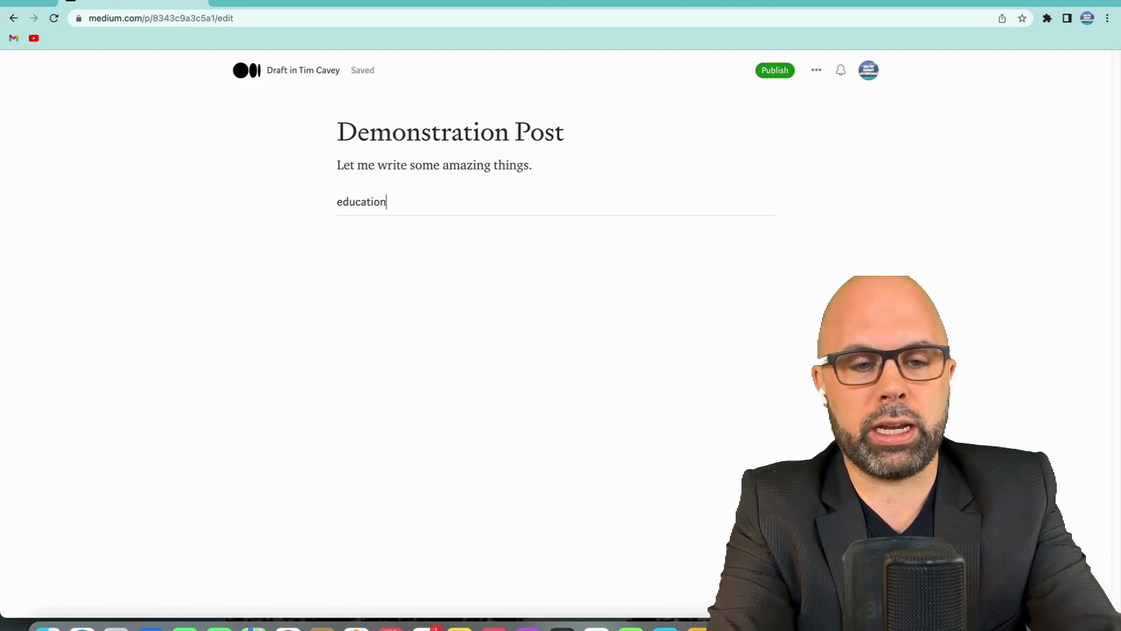
{"action": "key", "text": "Return"}
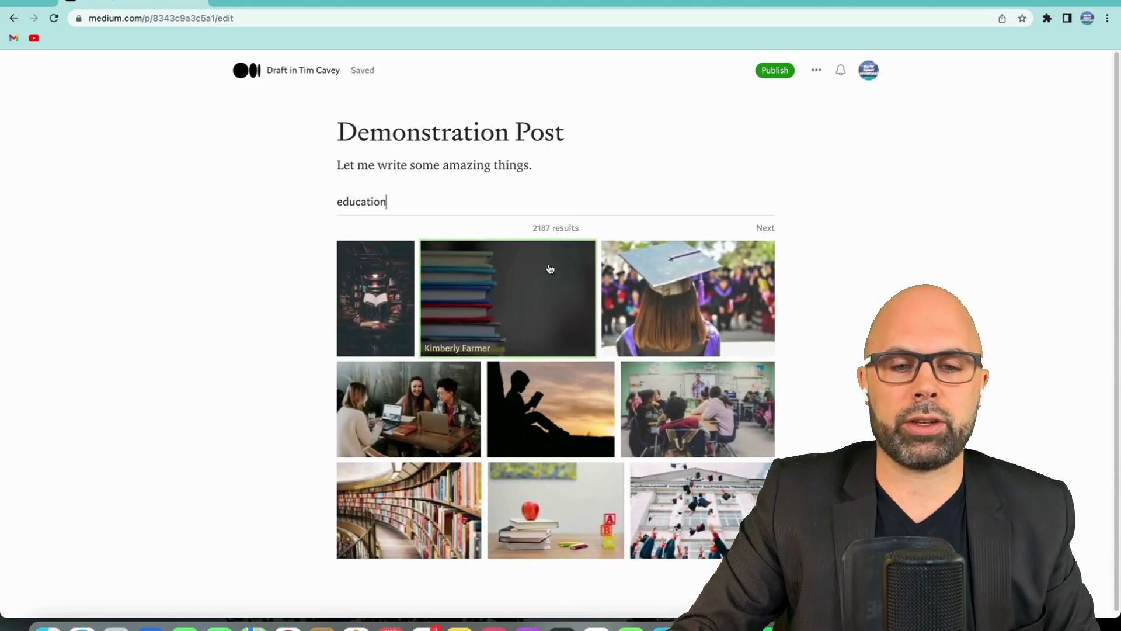
{"action": "left_click", "coordinate": [453, 414]}
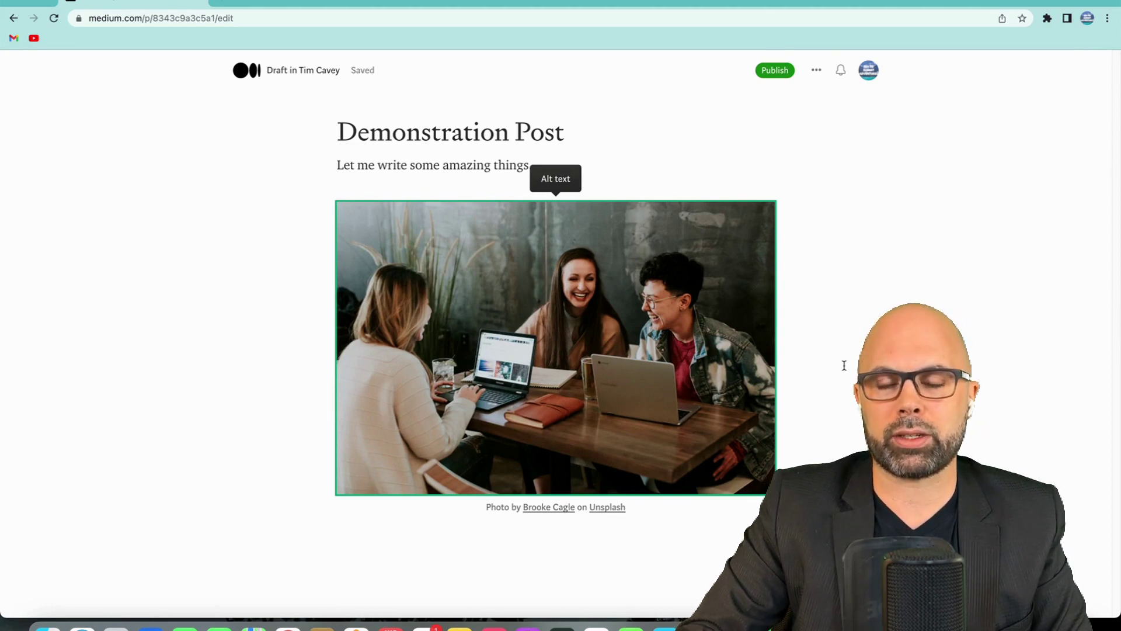
In the publish settings, add the tags Education, Learning, Teaching, School and Students.
{"action": "left_click", "coordinate": [773, 71]}
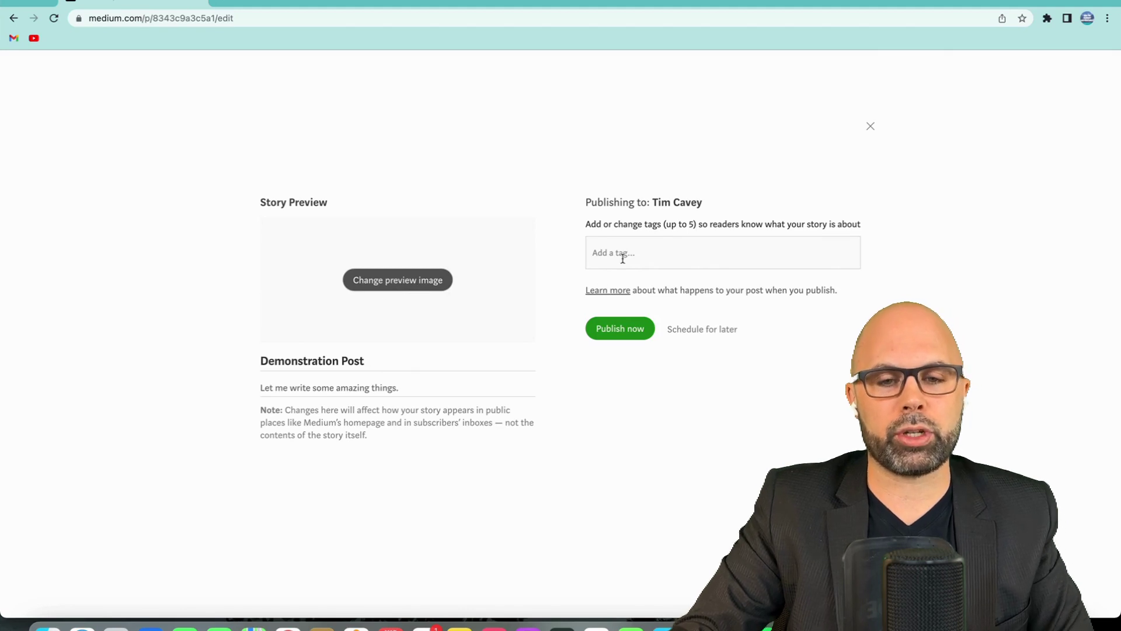
{"action": "left_click", "coordinate": [626, 268]}
{"action": "type", "text": "Education"}
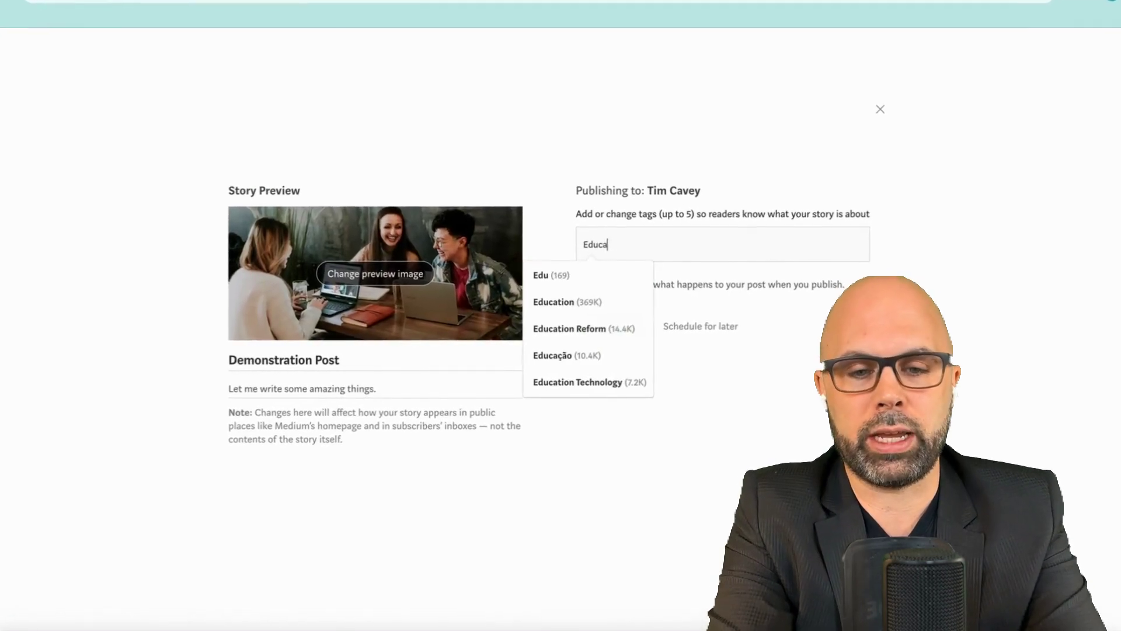
{"action": "key", "text": "Return"}
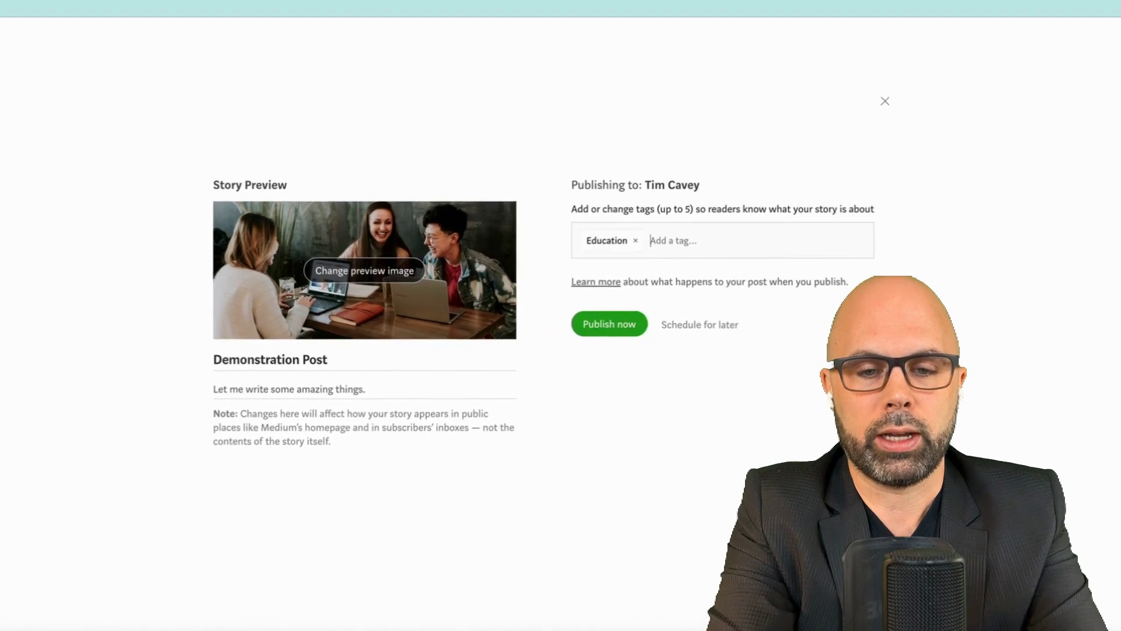
{"action": "type", "text": "Learning"}
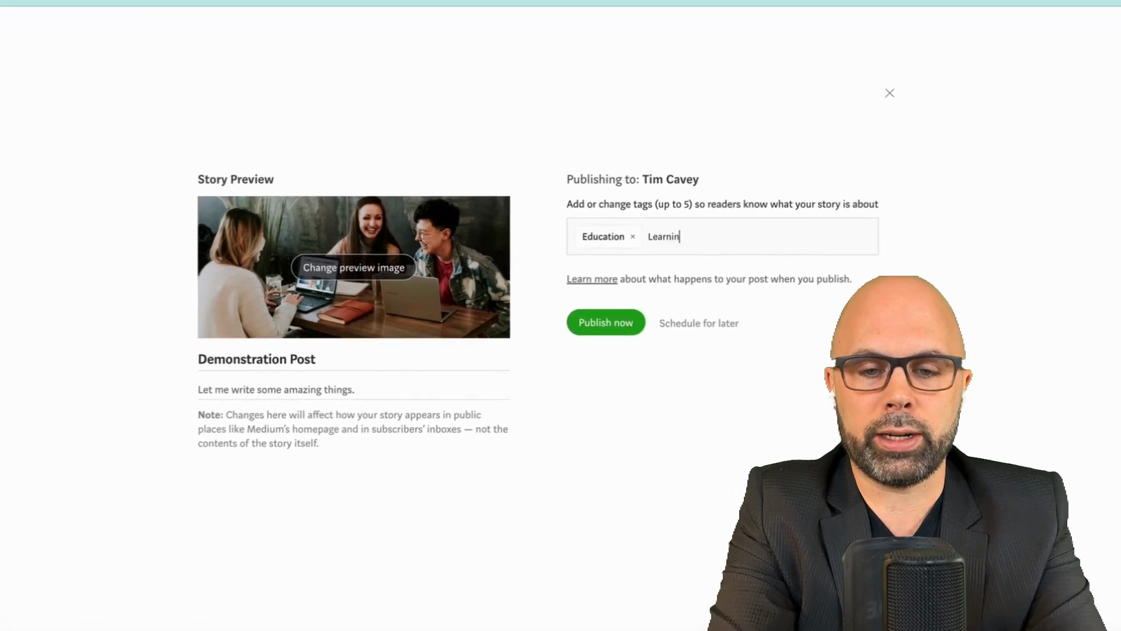
{"action": "key", "text": "Return"}
{"action": "type", "text": "Teaching"}
{"action": "key", "text": "Return"}
{"action": "type", "text": "School"}
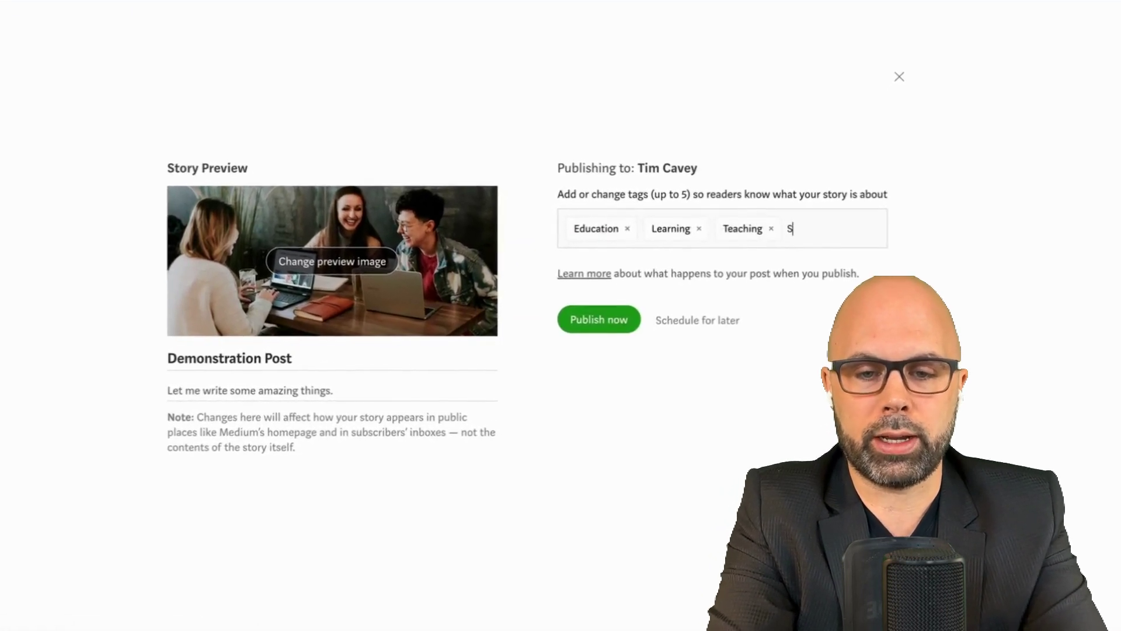
{"action": "key", "text": "Return"}
{"action": "type", "text": "Students"}
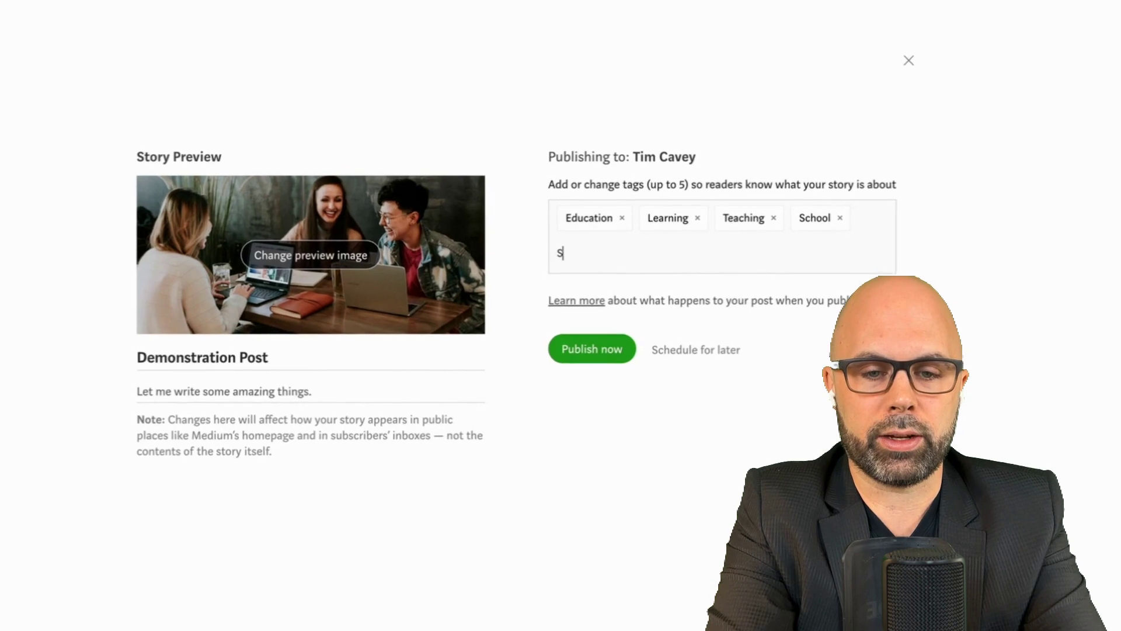
{"action": "key", "text": "Return"}
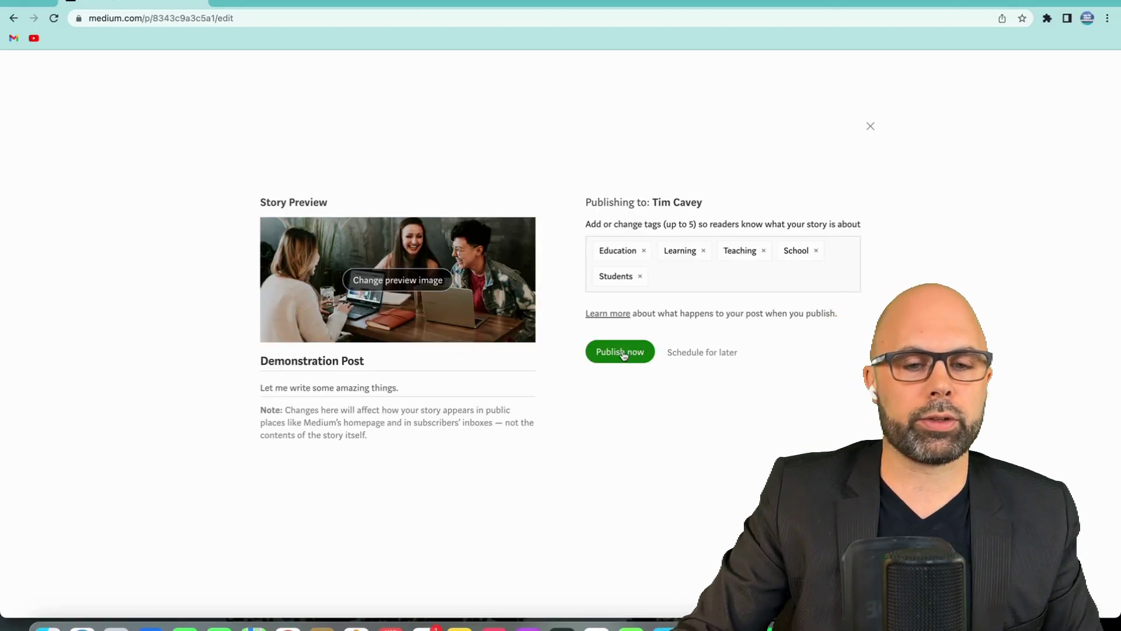
Publish the story now and enter 'teachers on fire' in the search box.
{"action": "left_click", "coordinate": [623, 356]}
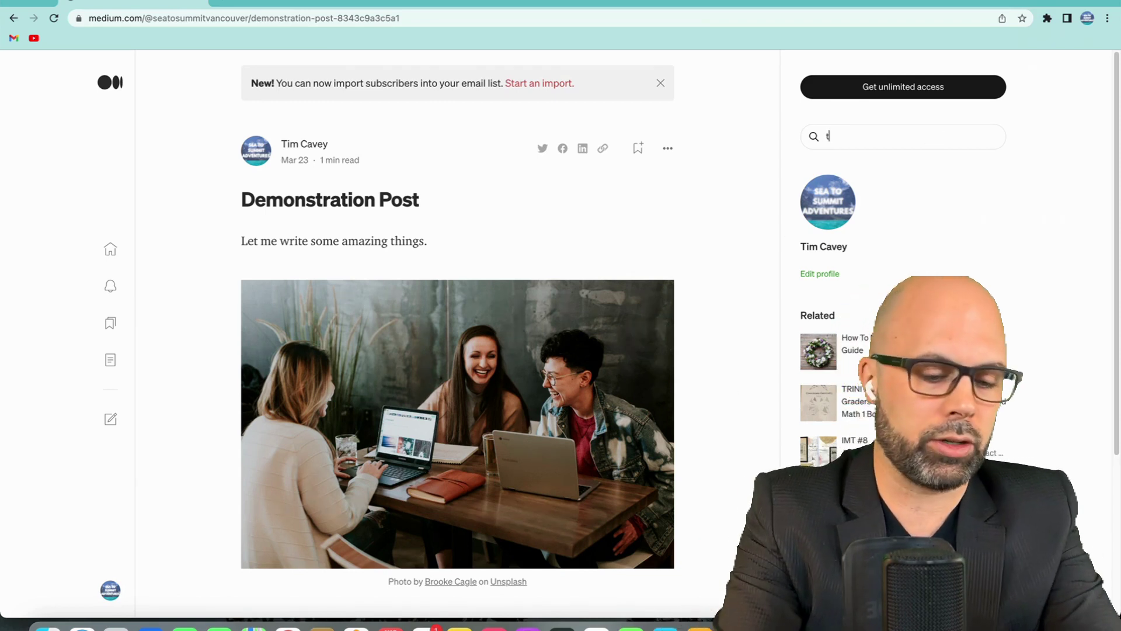
{"action": "type", "text": "teachers on fire"}
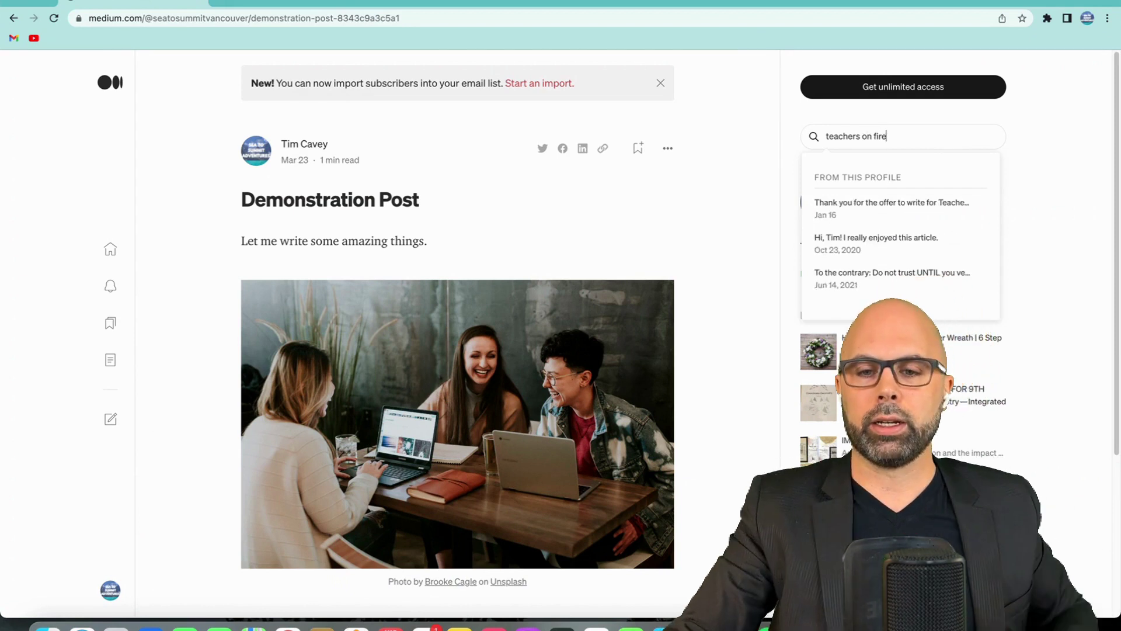
Search 'teachers on fire' and open Teachers on Fire Magazine from the Publications results.
{"action": "key", "text": "Return"}
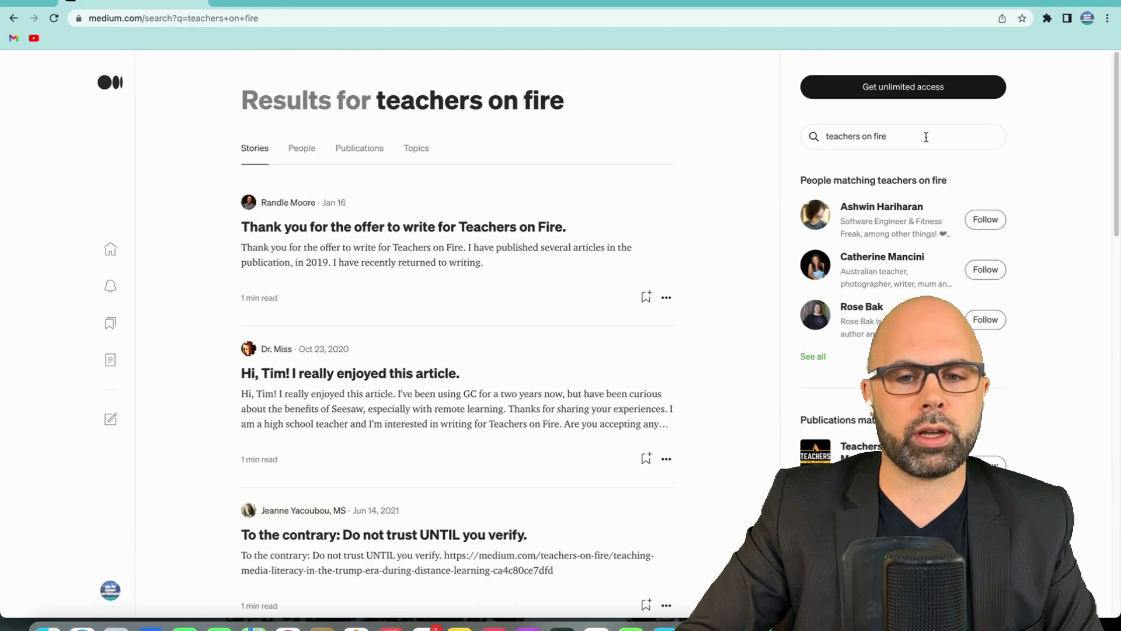
{"action": "left_click", "coordinate": [344, 151]}
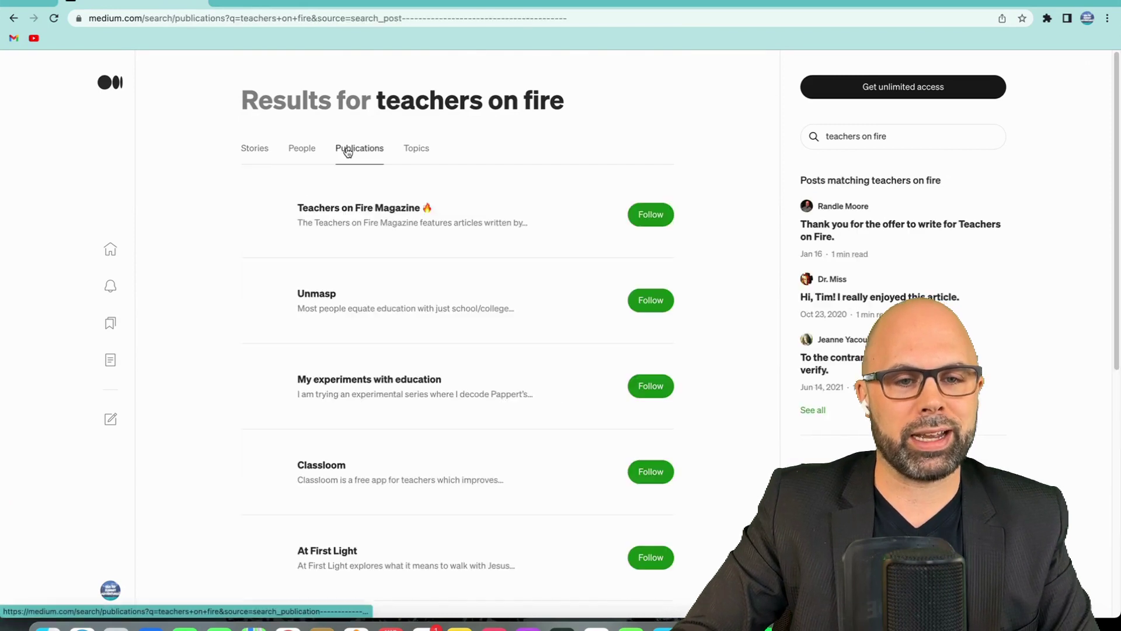
{"action": "left_click", "coordinate": [359, 208]}
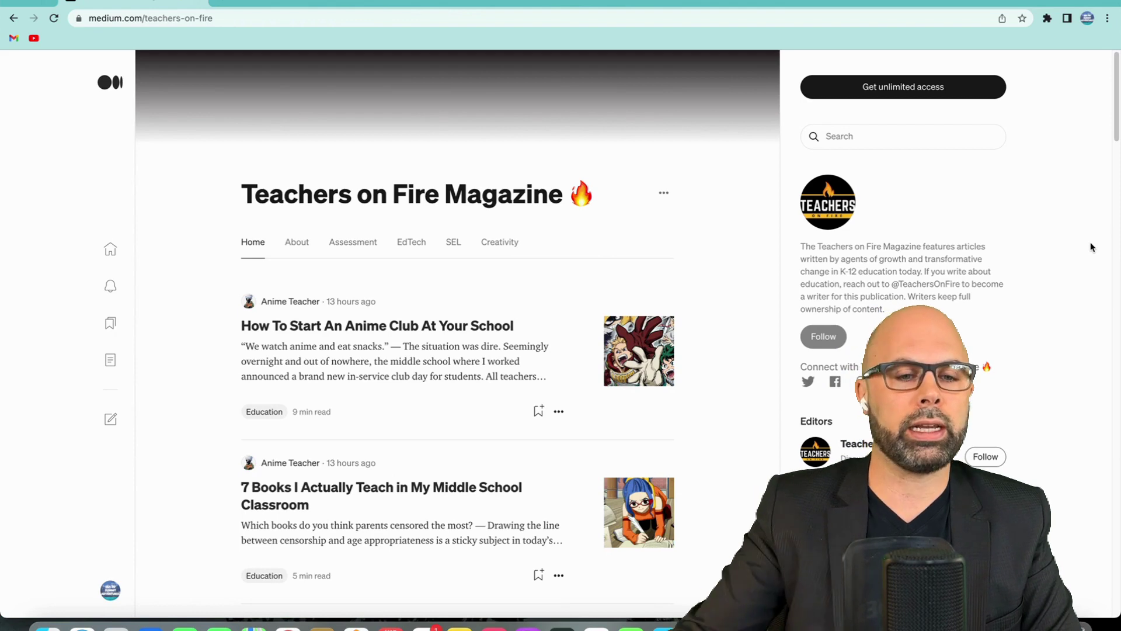
Browse the magazine's recent articles, such as How To Start An Anime Club At Your School.
{"action": "scroll", "coordinate": [383, 388], "scroll_direction": "down", "scroll_amount": 2}
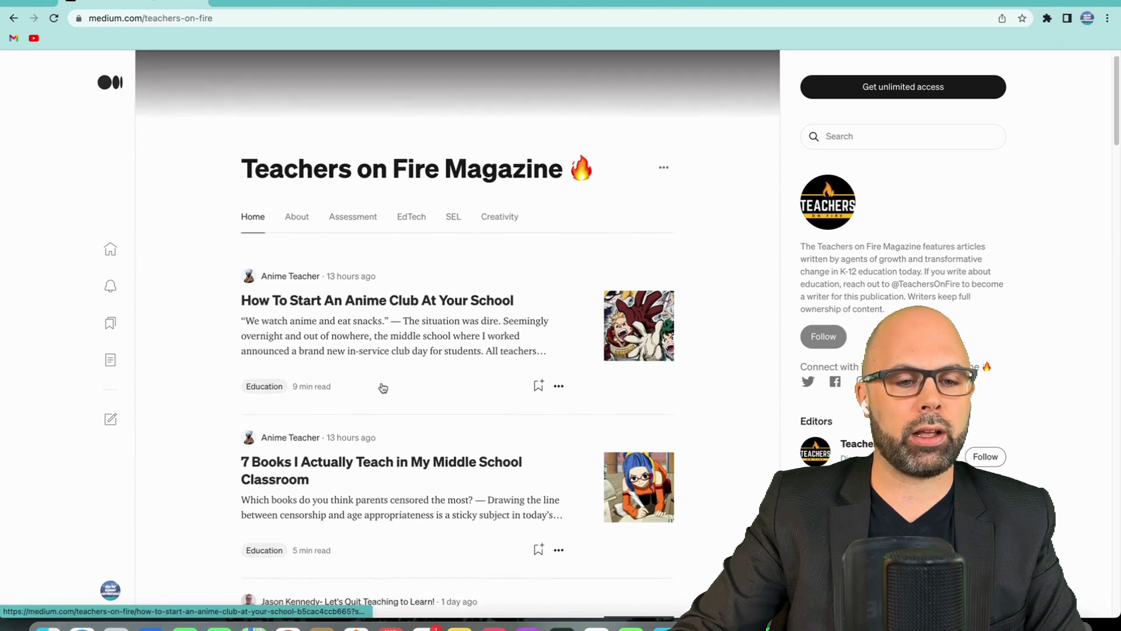
{"action": "scroll", "coordinate": [384, 396], "scroll_direction": "down", "scroll_amount": 10}
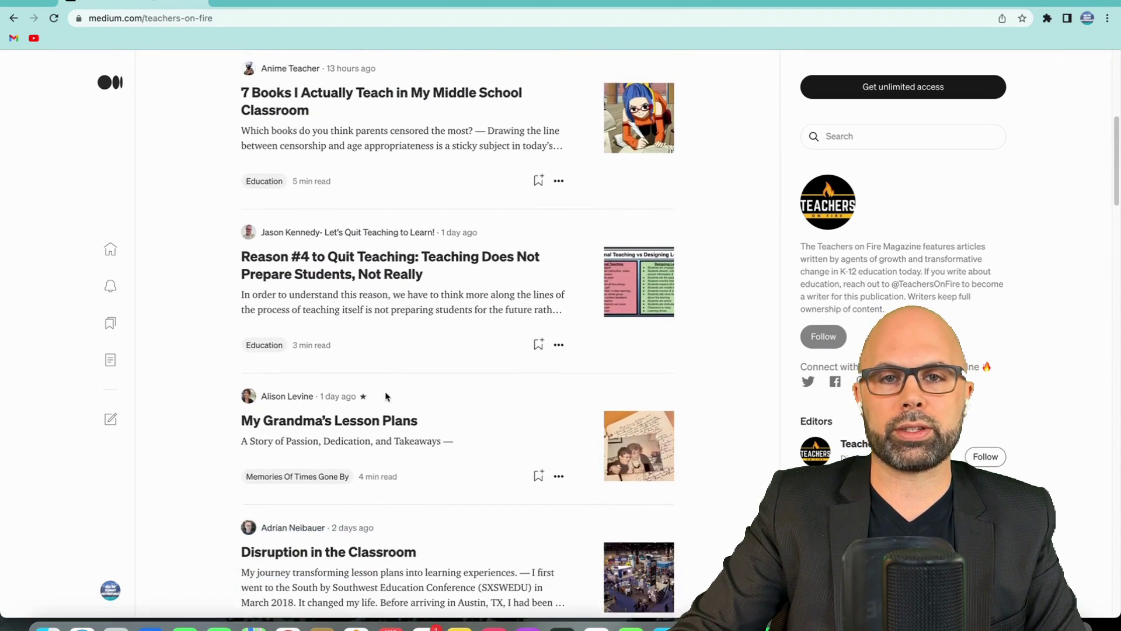
{"action": "scroll", "coordinate": [387, 397], "scroll_direction": "down", "scroll_amount": 10}
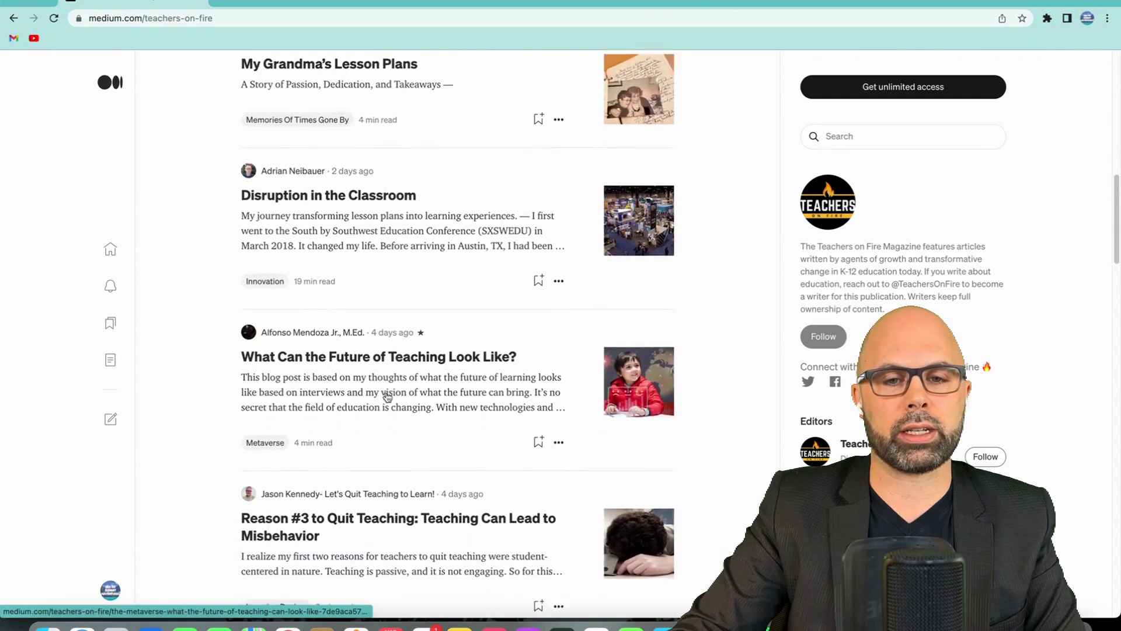
{"action": "scroll", "coordinate": [387, 397], "scroll_direction": "up", "scroll_amount": 20}
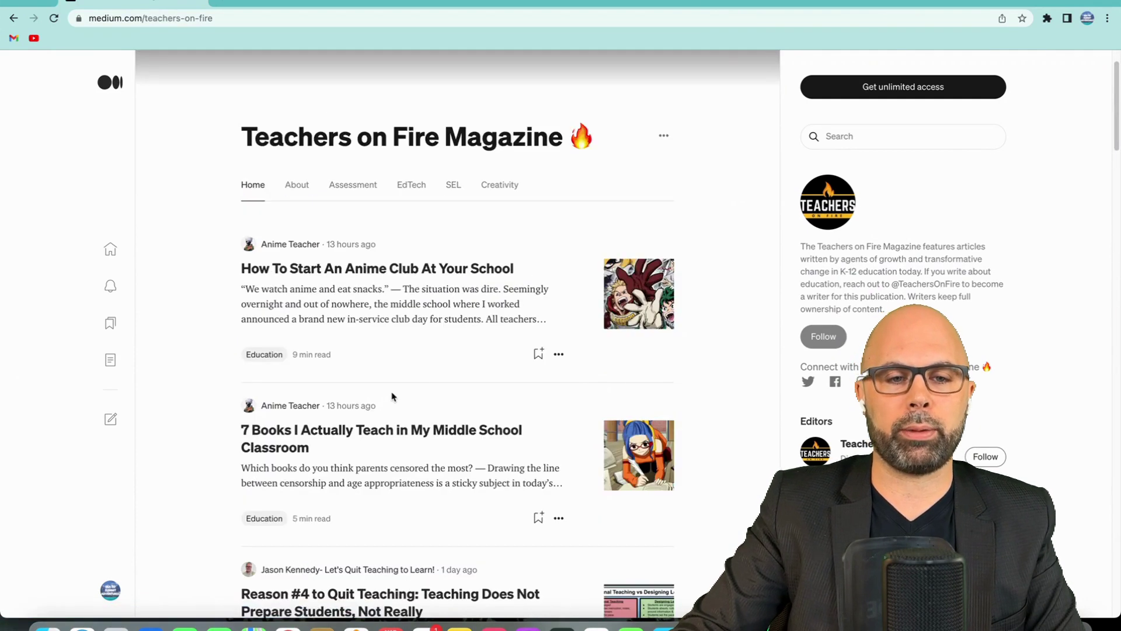
{"action": "scroll", "coordinate": [391, 396], "scroll_direction": "up", "scroll_amount": 5}
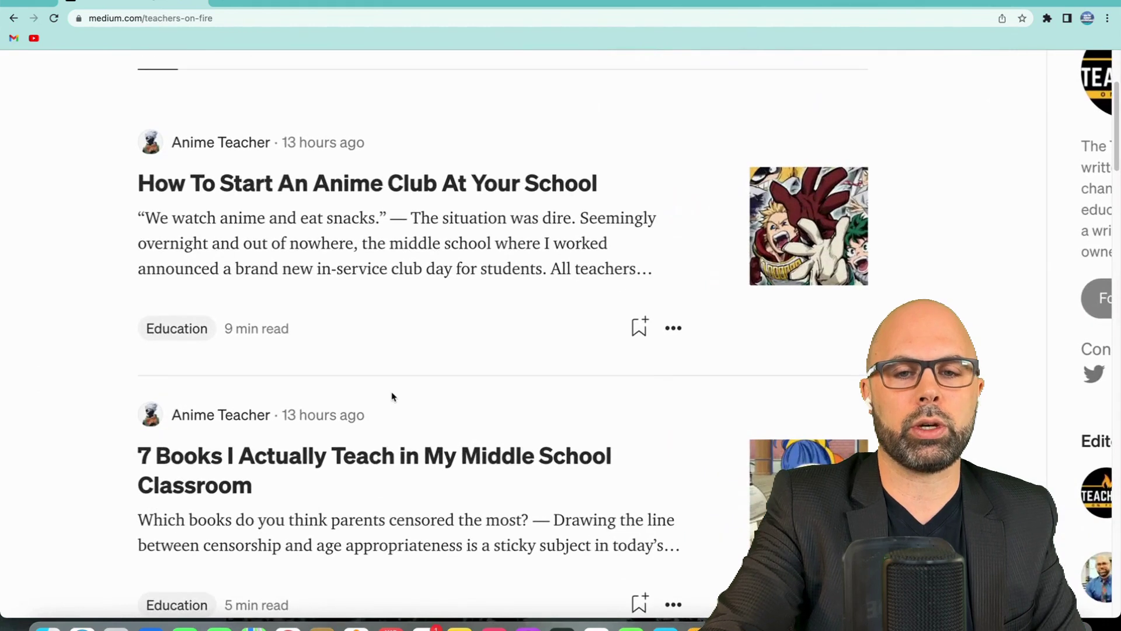
{"action": "scroll", "coordinate": [391, 397], "scroll_direction": "down", "scroll_amount": 2}
{"action": "scroll", "coordinate": [391, 397], "scroll_direction": "down", "scroll_amount": 7}
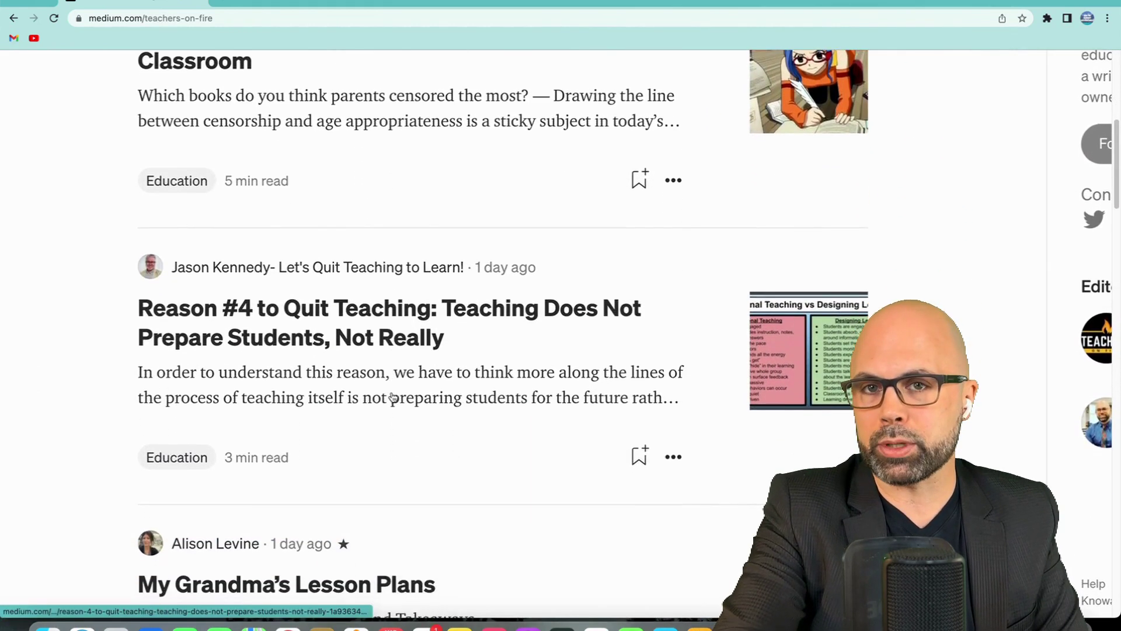
{"action": "scroll", "coordinate": [393, 397], "scroll_direction": "down", "scroll_amount": 2}
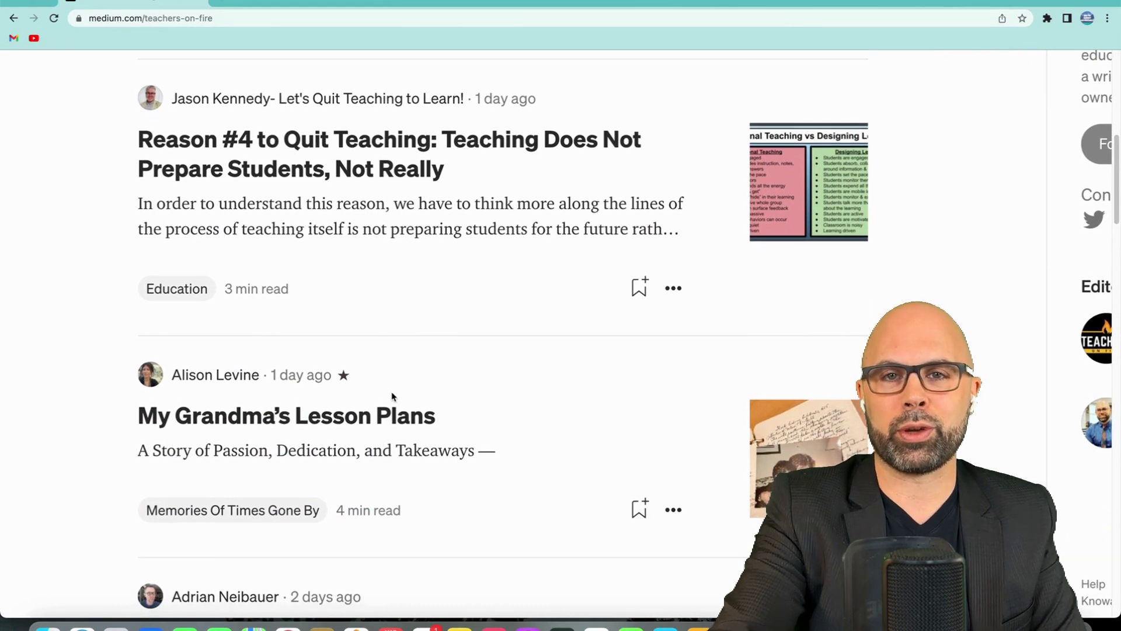
{"action": "scroll", "coordinate": [392, 396], "scroll_direction": "down", "scroll_amount": 4}
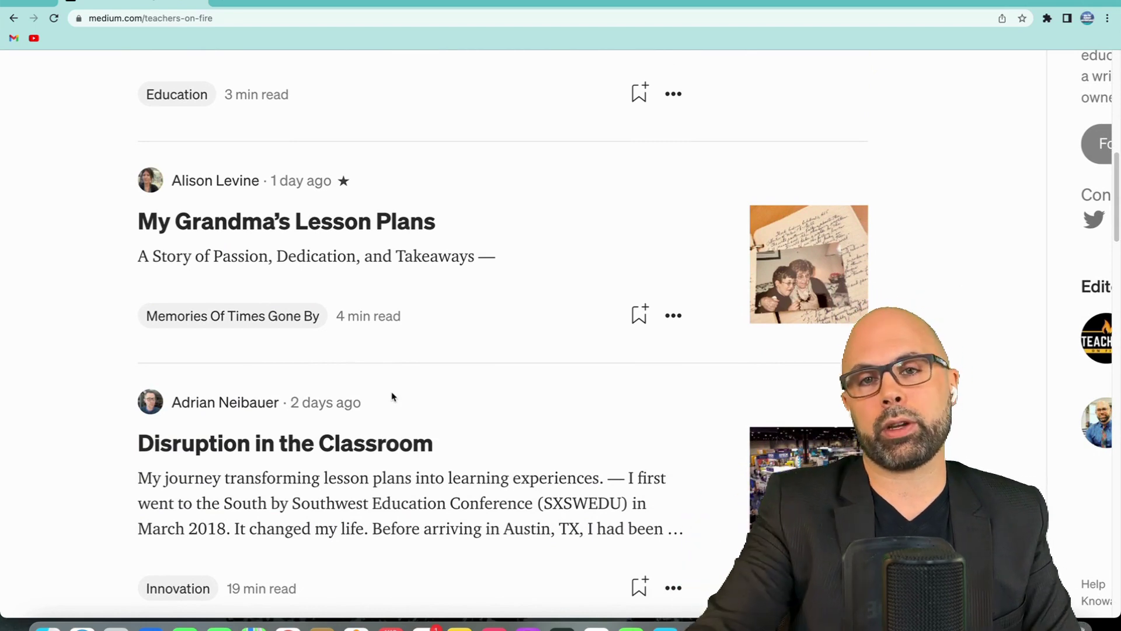
{"action": "scroll", "coordinate": [391, 396], "scroll_direction": "down", "scroll_amount": 1}
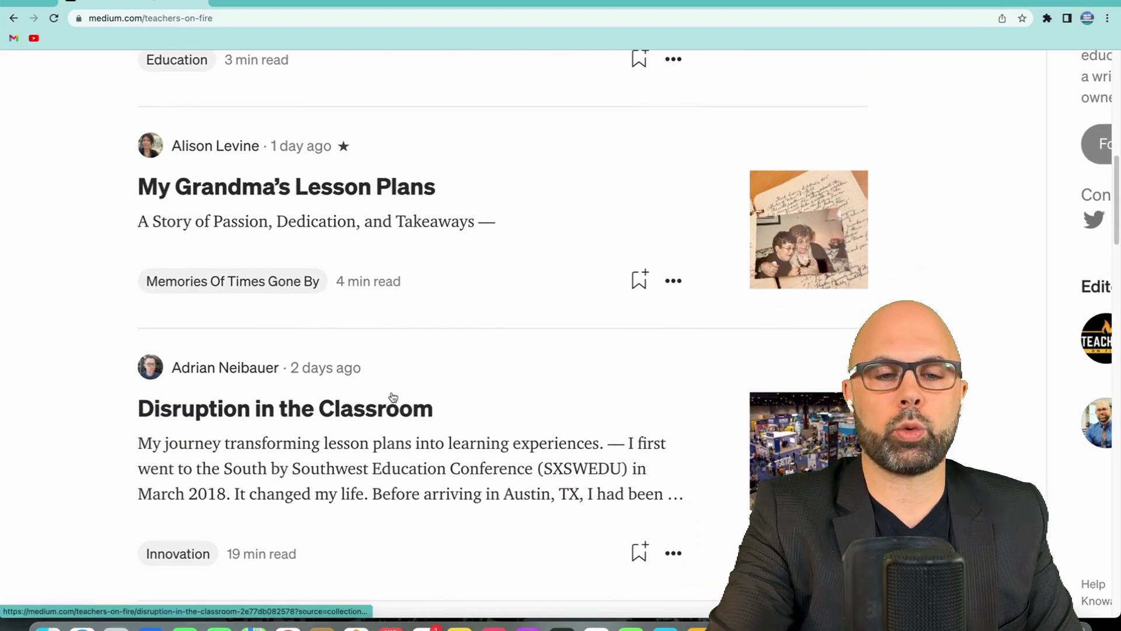
{"action": "scroll", "coordinate": [393, 397], "scroll_direction": "down", "scroll_amount": 1}
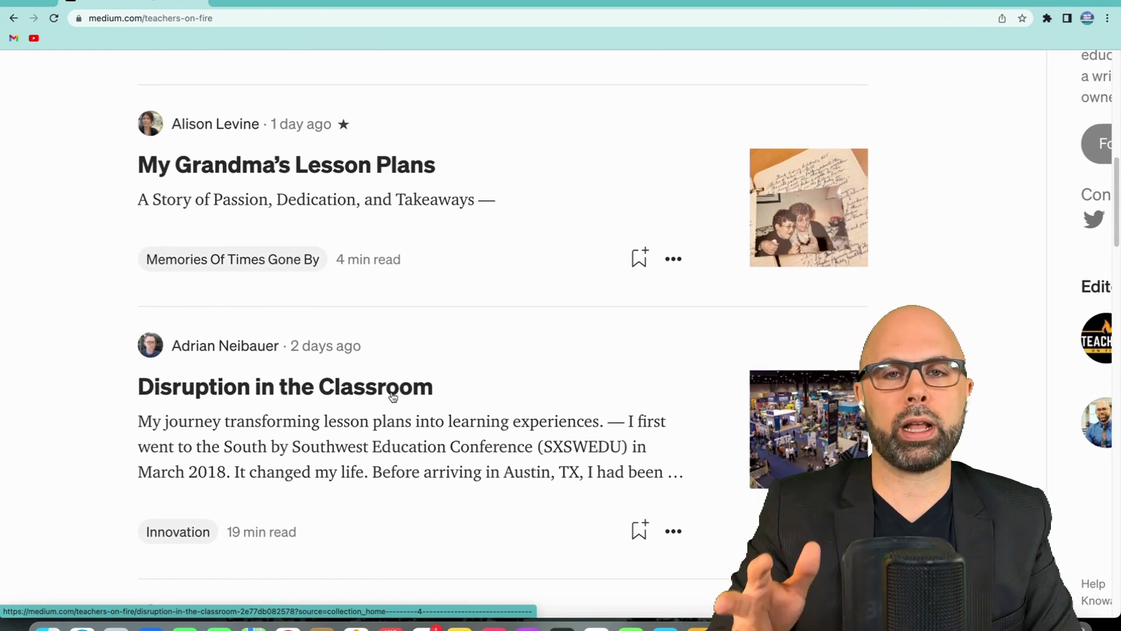
{"action": "scroll", "coordinate": [392, 397], "scroll_direction": "up", "scroll_amount": 10}
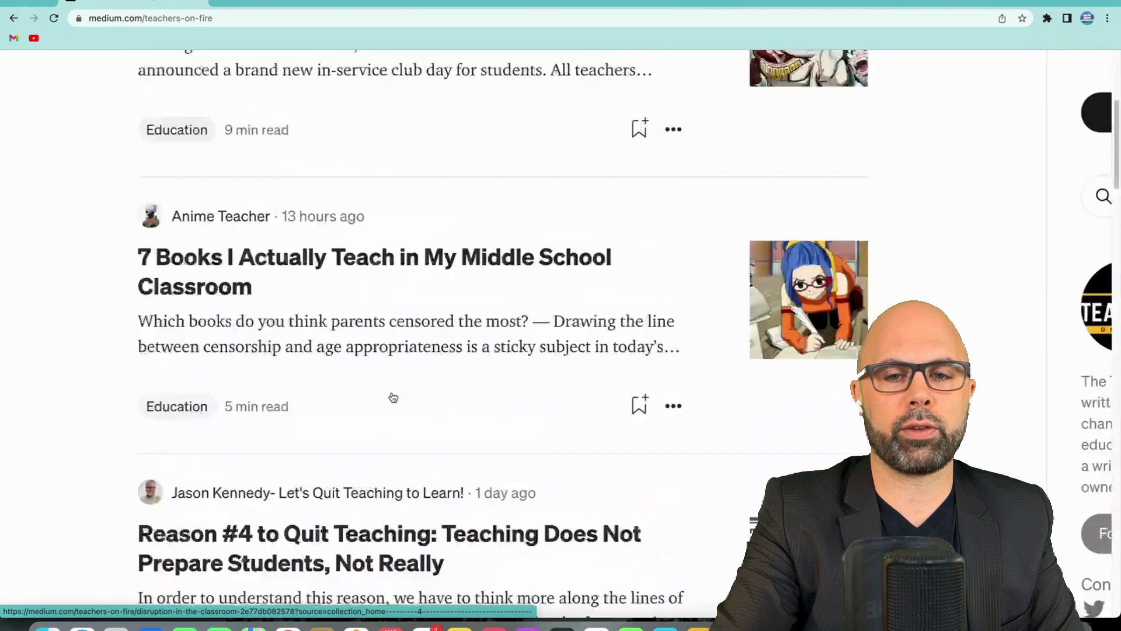
{"action": "scroll", "coordinate": [394, 378], "scroll_direction": "down", "scroll_amount": 12}
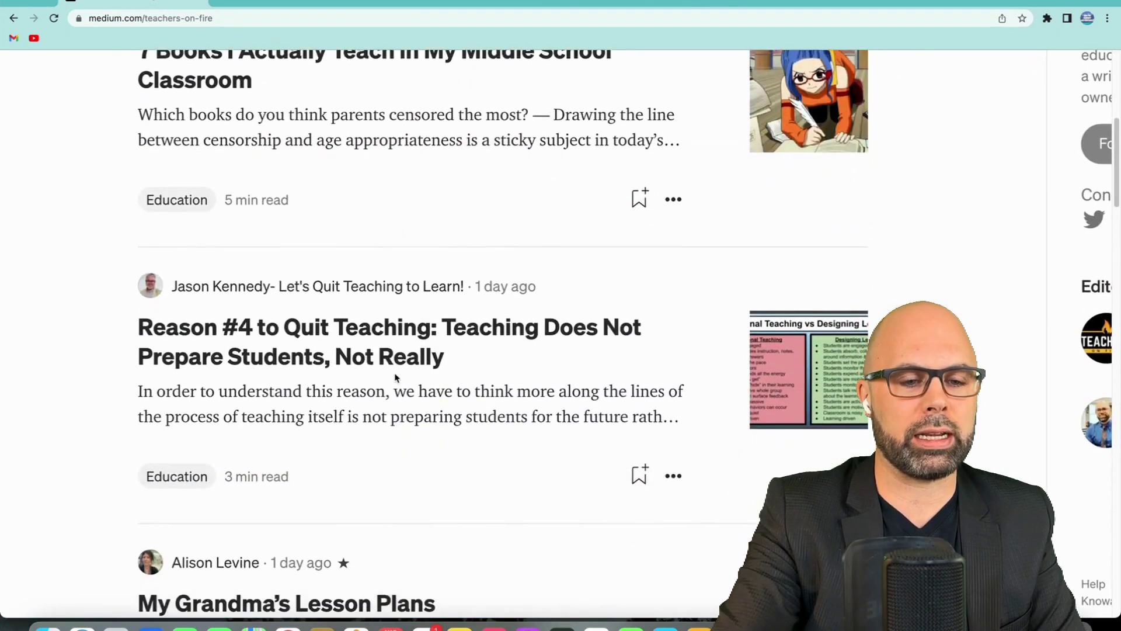
{"action": "scroll", "coordinate": [400, 363], "scroll_direction": "down", "scroll_amount": 3}
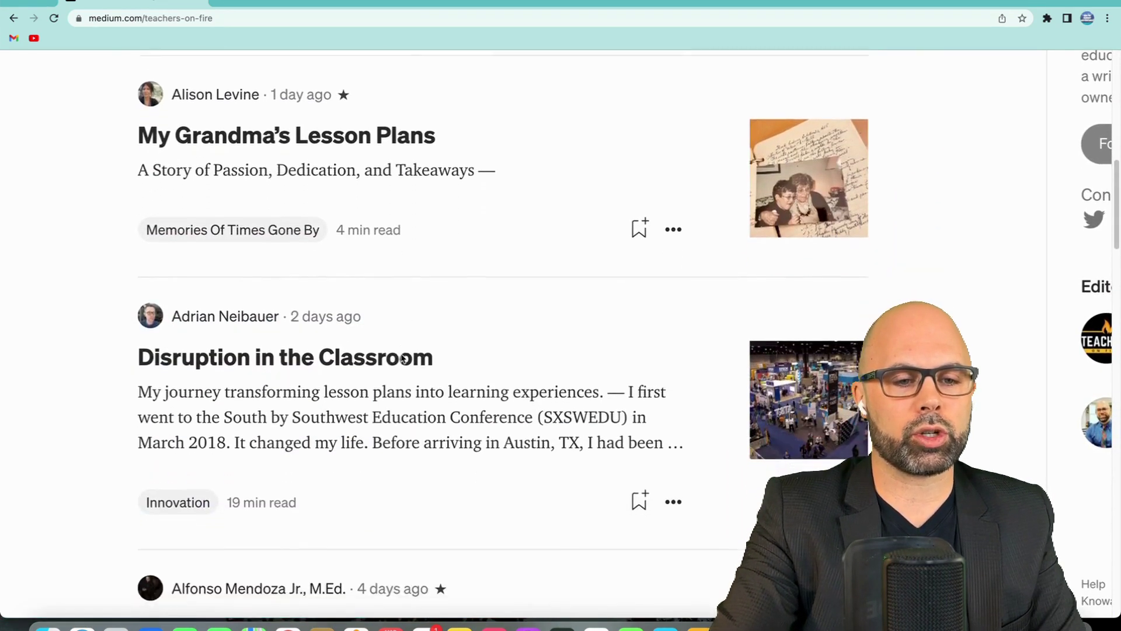
{"action": "scroll", "coordinate": [414, 321], "scroll_direction": "up", "scroll_amount": 1}
{"action": "scroll", "coordinate": [409, 320], "scroll_direction": "up", "scroll_amount": 2}
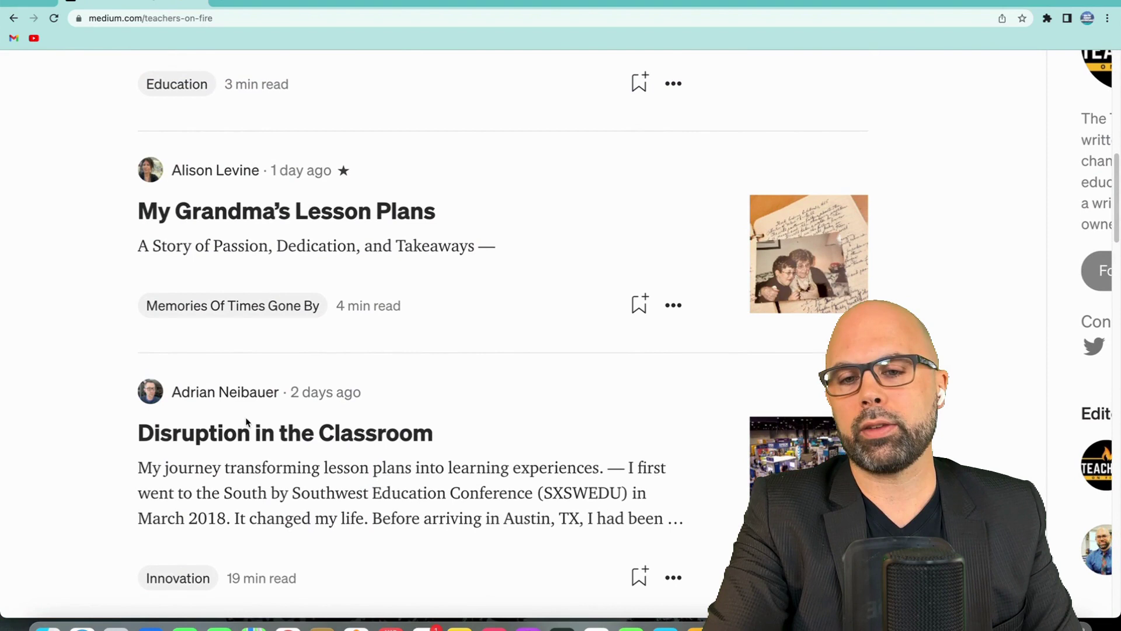
{"action": "scroll", "coordinate": [246, 421], "scroll_direction": "down", "scroll_amount": 5}
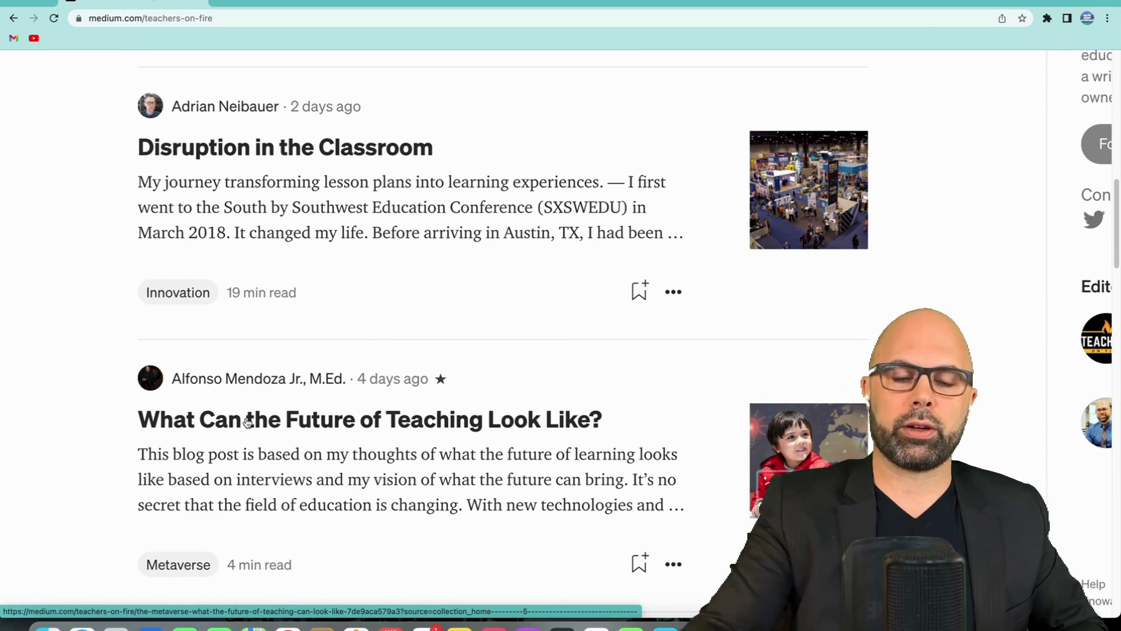
{"action": "scroll", "coordinate": [247, 422], "scroll_direction": "up", "scroll_amount": 15}
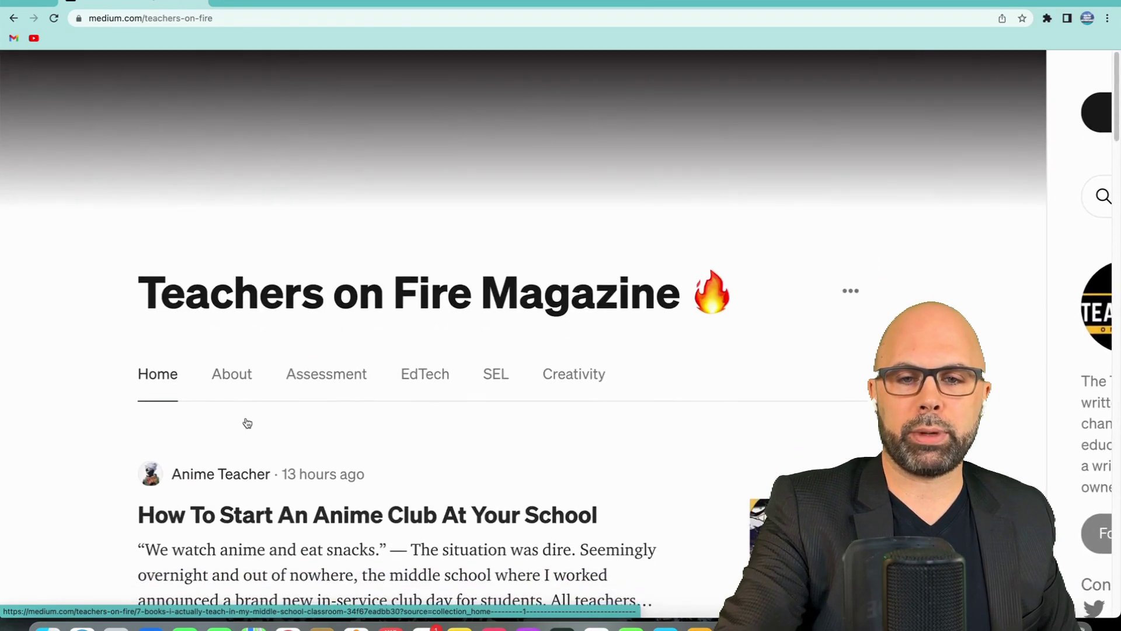
View the published Demonstration Post's opening line and Unsplash student photo.
{"action": "scroll", "coordinate": [248, 421], "scroll_direction": "down", "scroll_amount": 5}
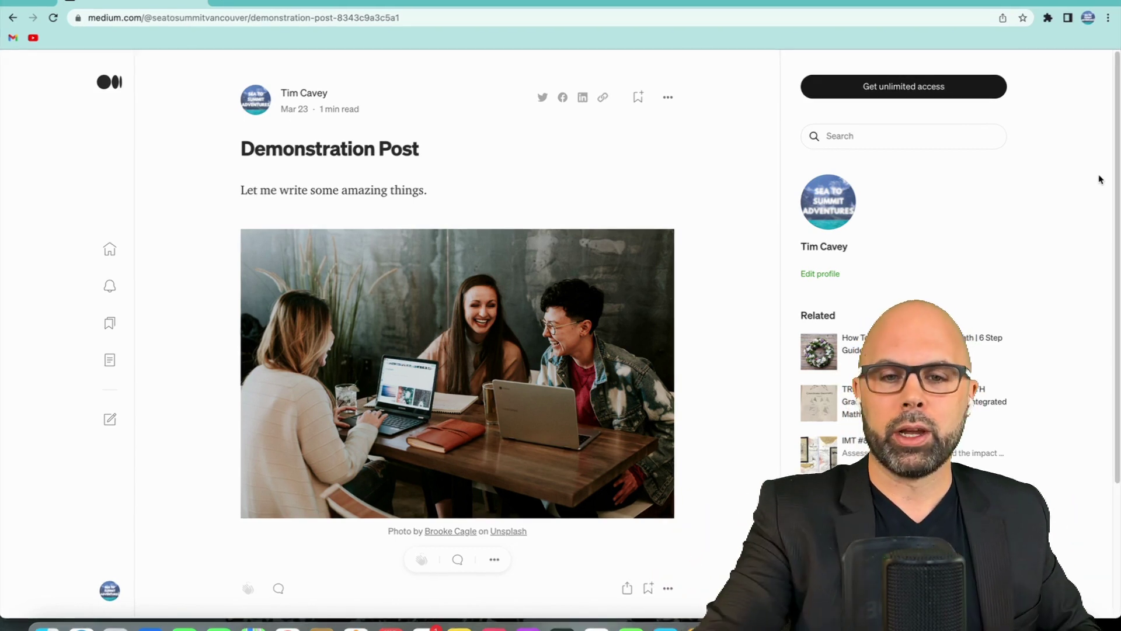
Copy the Demonstration Post link, then reopen the story in the editor via Edit story.
{"action": "scroll", "coordinate": [1101, 179], "scroll_direction": "up", "scroll_amount": 3}
{"action": "scroll", "coordinate": [1104, 178], "scroll_direction": "left", "scroll_amount": 5}
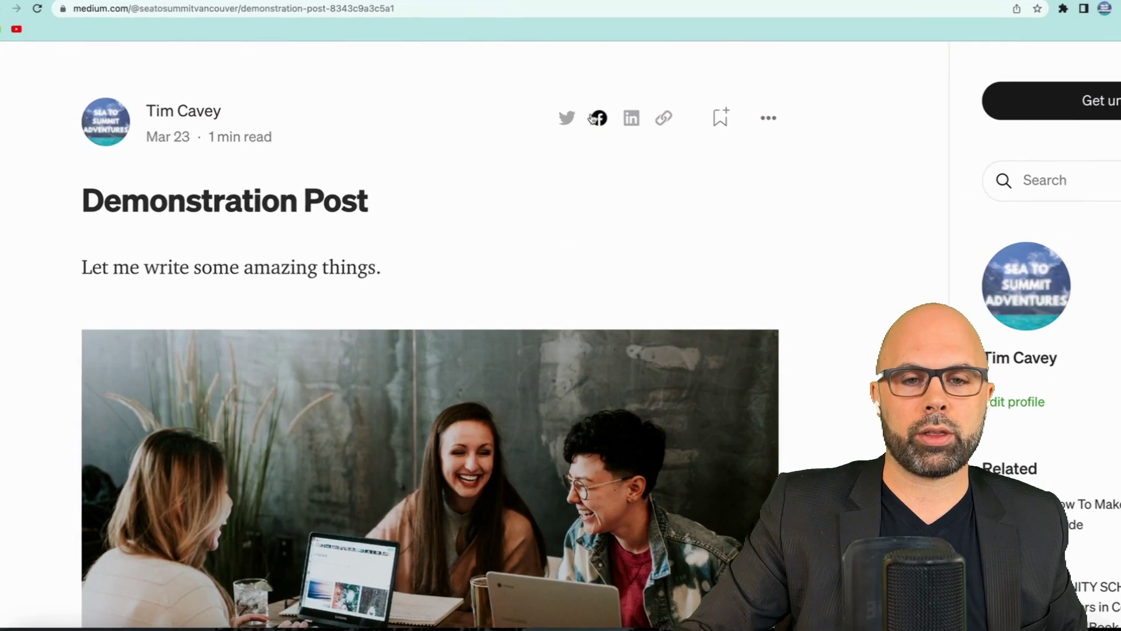
{"action": "left_click", "coordinate": [662, 116]}
{"action": "left_click", "coordinate": [890, 74]}
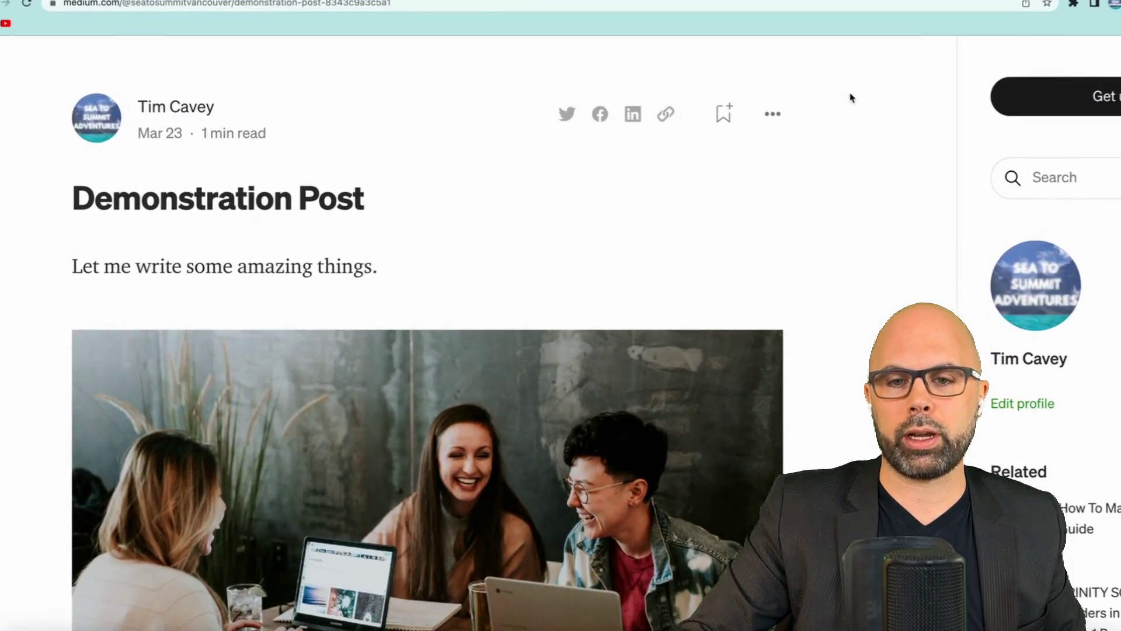
{"action": "left_click", "coordinate": [779, 115]}
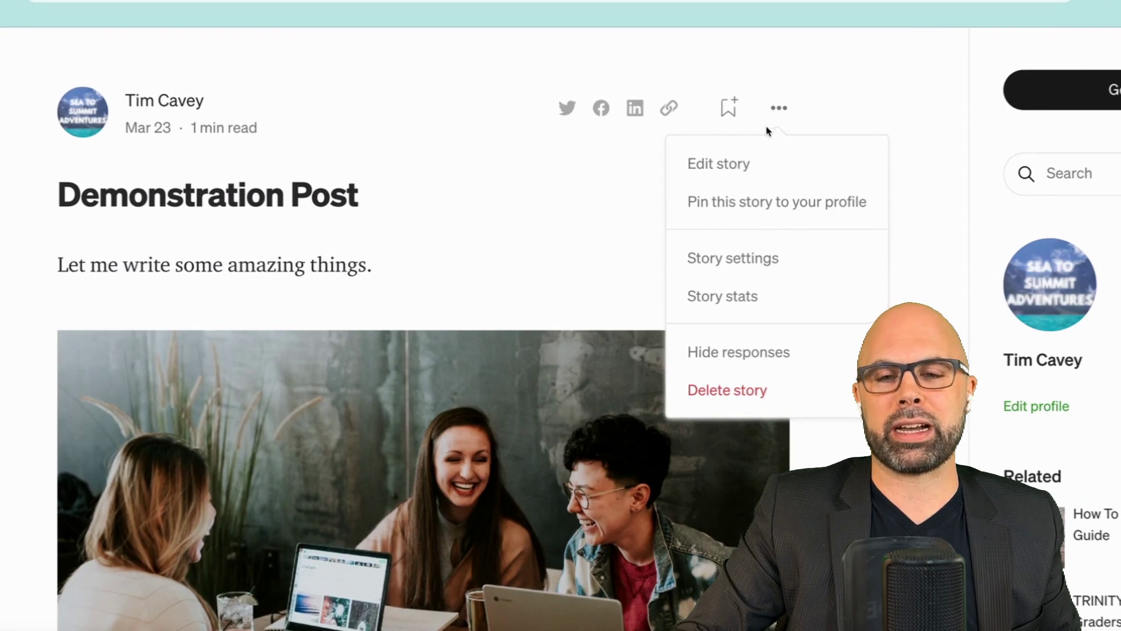
{"action": "left_click", "coordinate": [726, 169]}
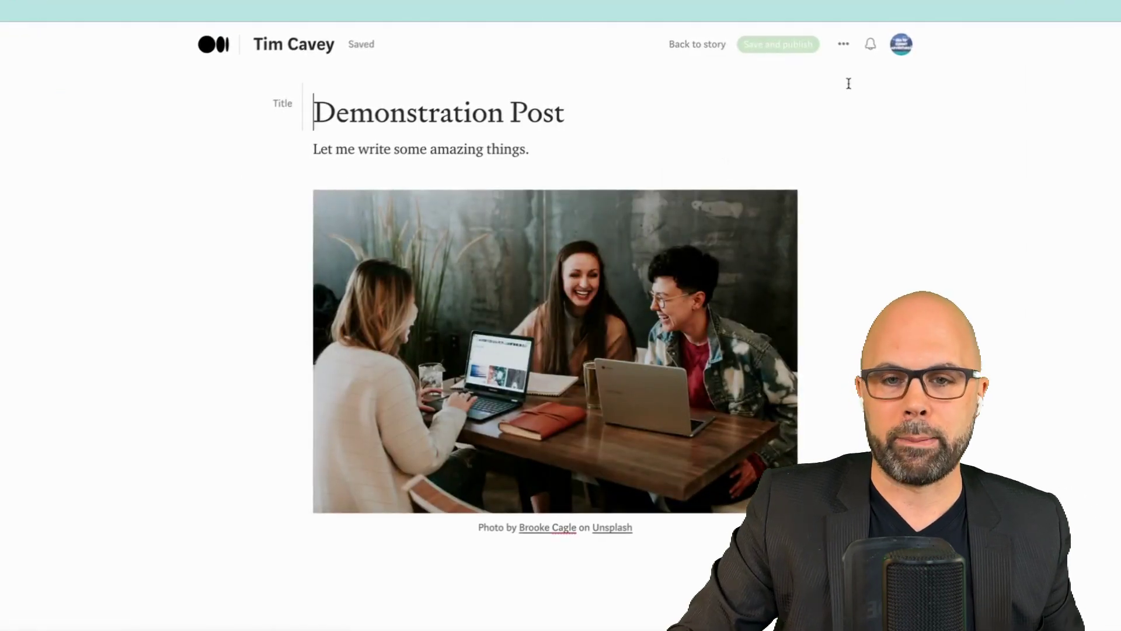
Submit Demonstration Post to the Teachers on Fire publication and dismiss the confirmation.
{"action": "left_click", "coordinate": [844, 45]}
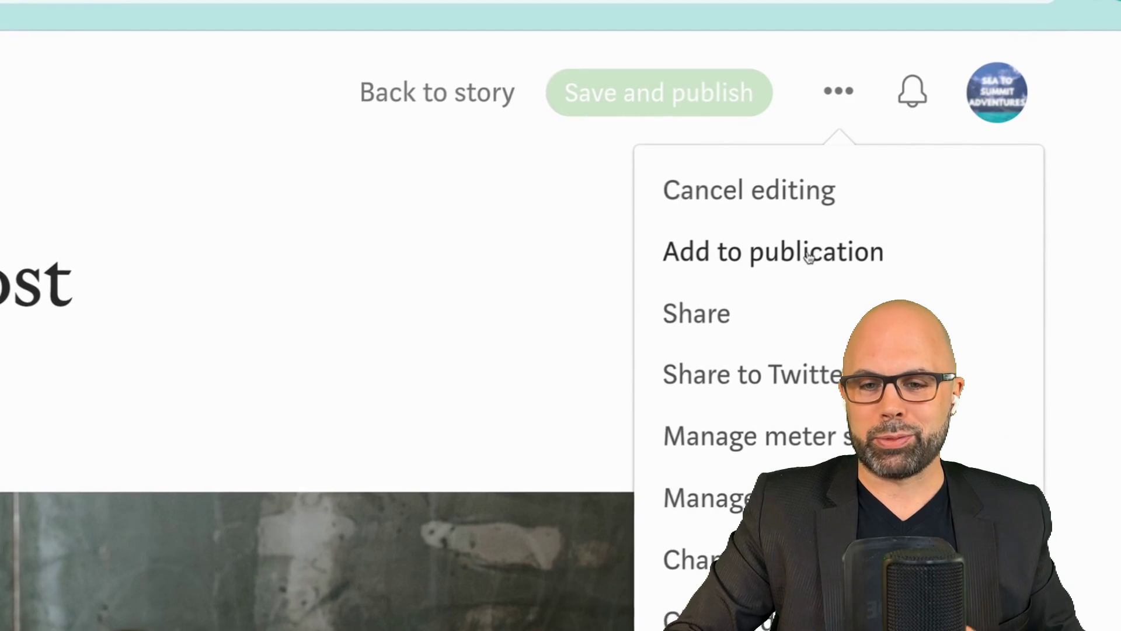
{"action": "left_click", "coordinate": [806, 255]}
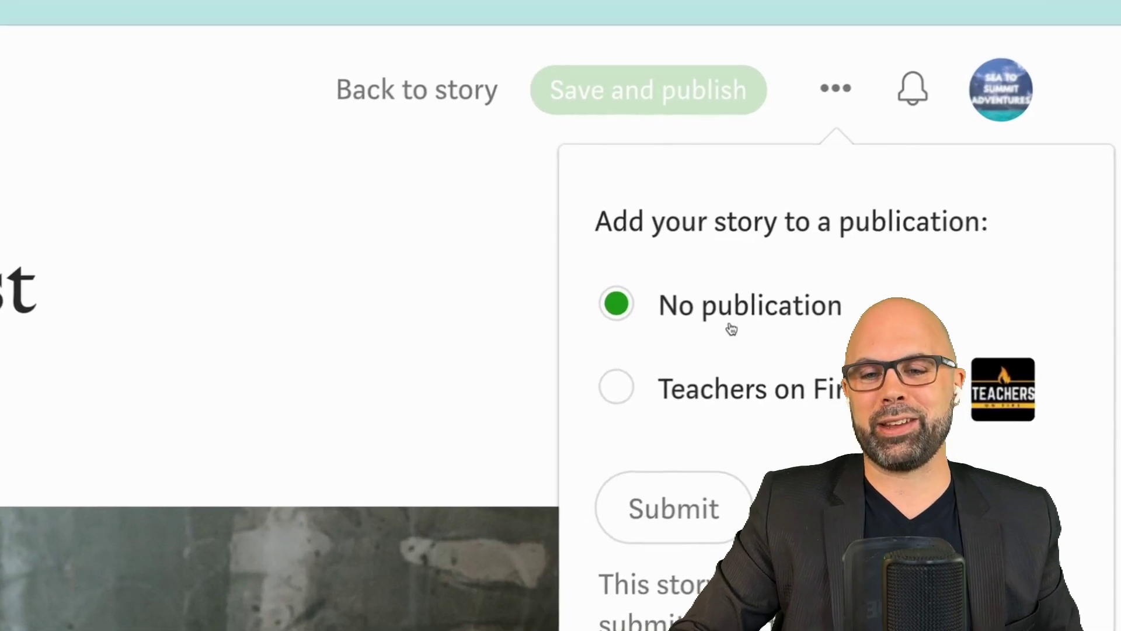
{"action": "left_click", "coordinate": [622, 390]}
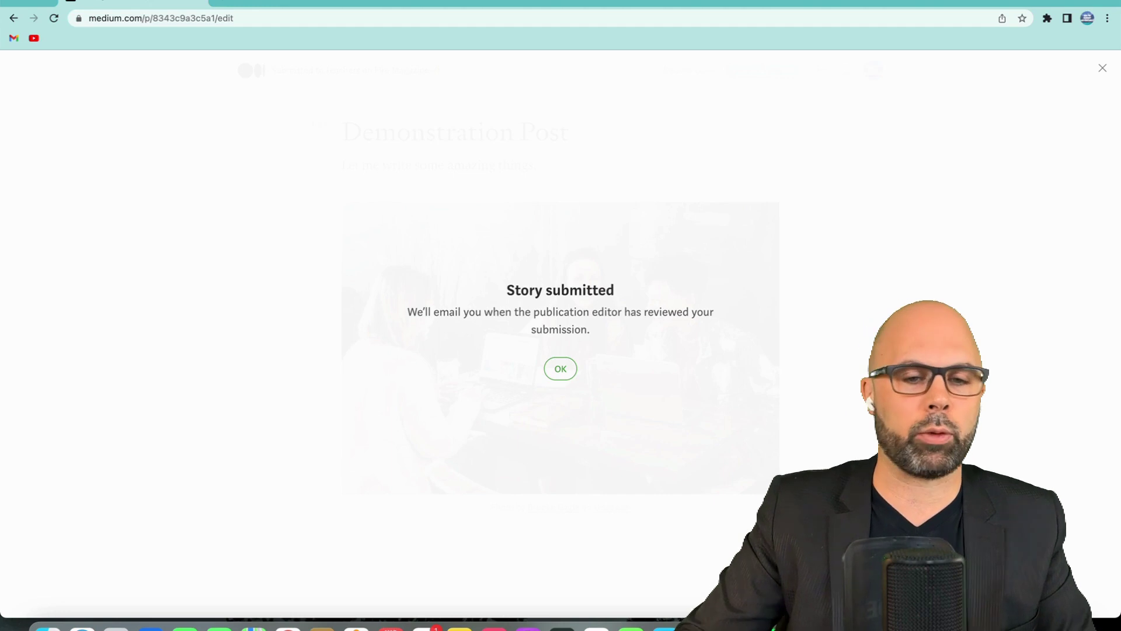
{"action": "left_click", "coordinate": [560, 368]}
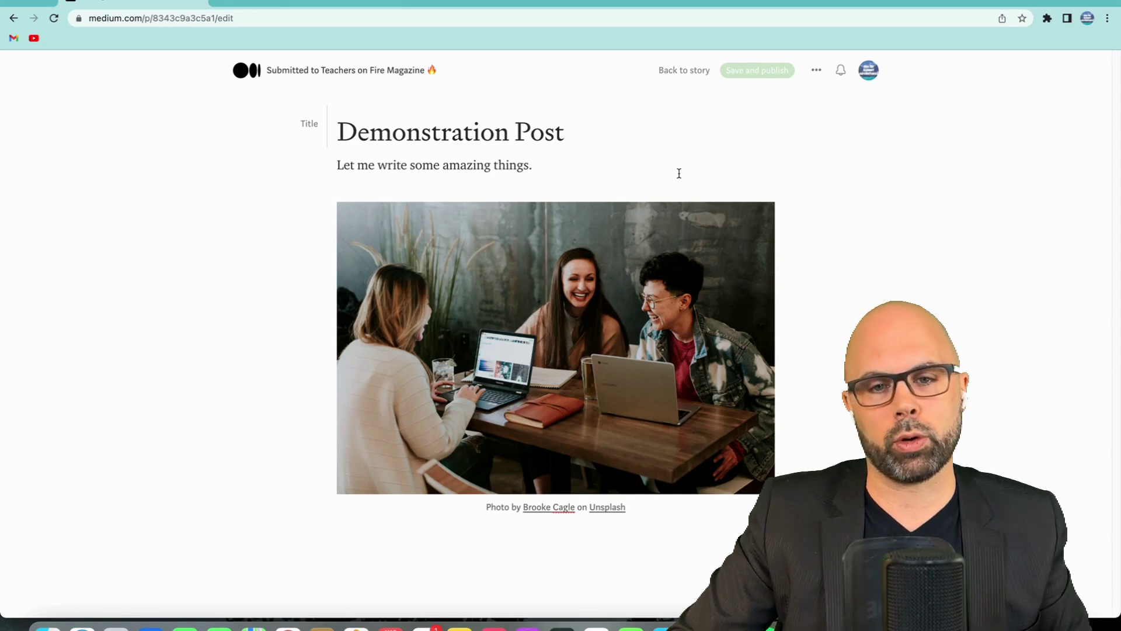
Go back from the editor to the published Demonstration Post story page.
{"action": "left_click", "coordinate": [682, 79]}
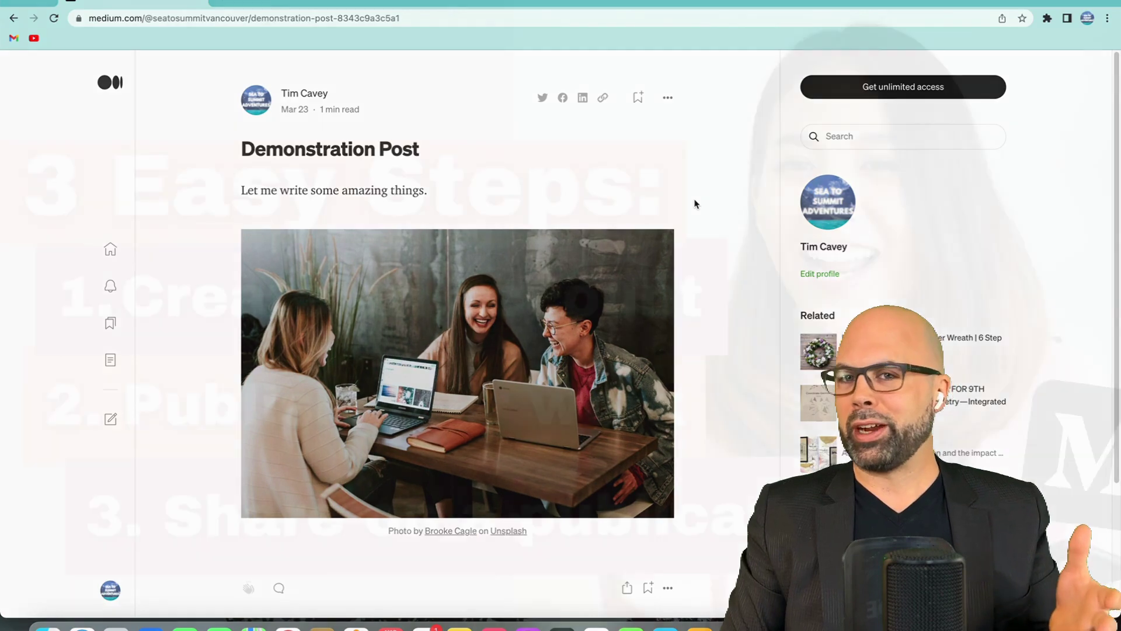